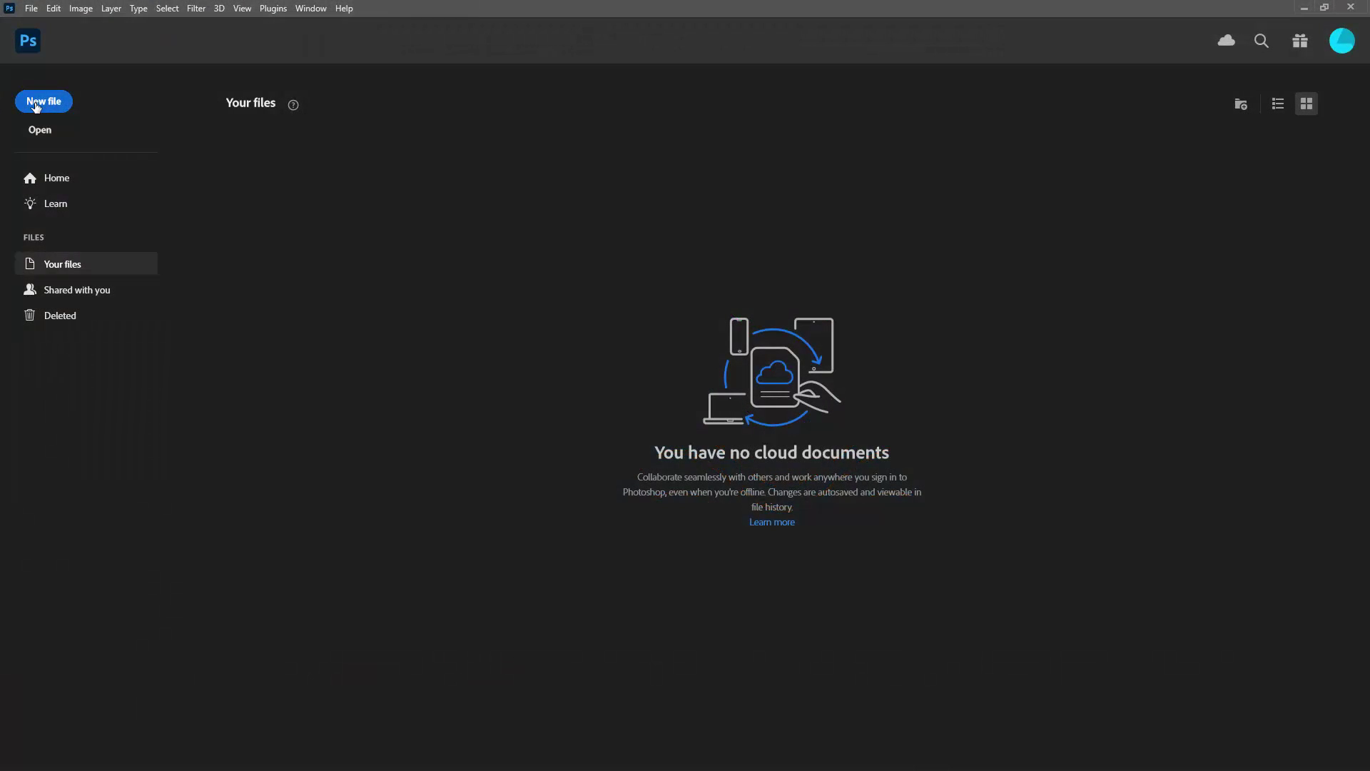
# Create a new 1920×1080 px, 300 ppi white document and narrow the Layers panel.
pyautogui.click(38, 105)
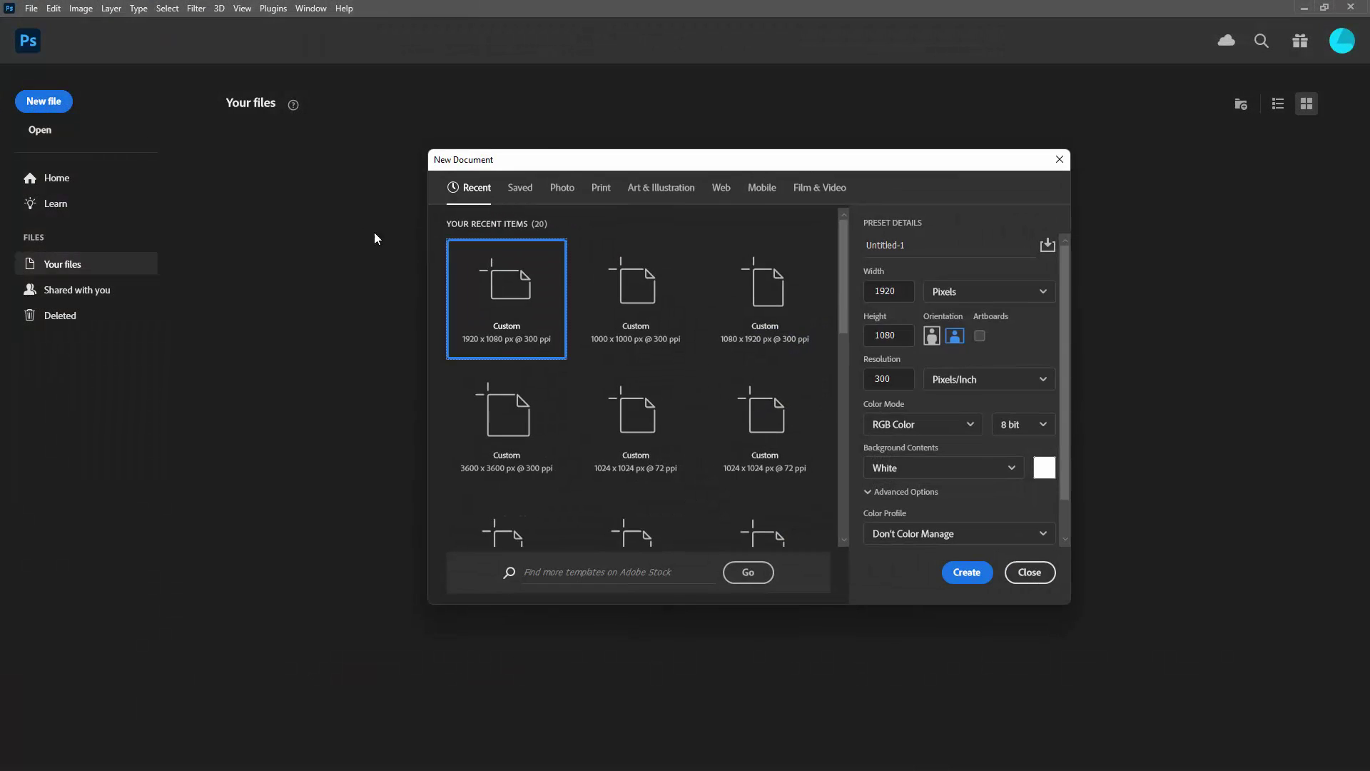
pyautogui.click(963, 571)
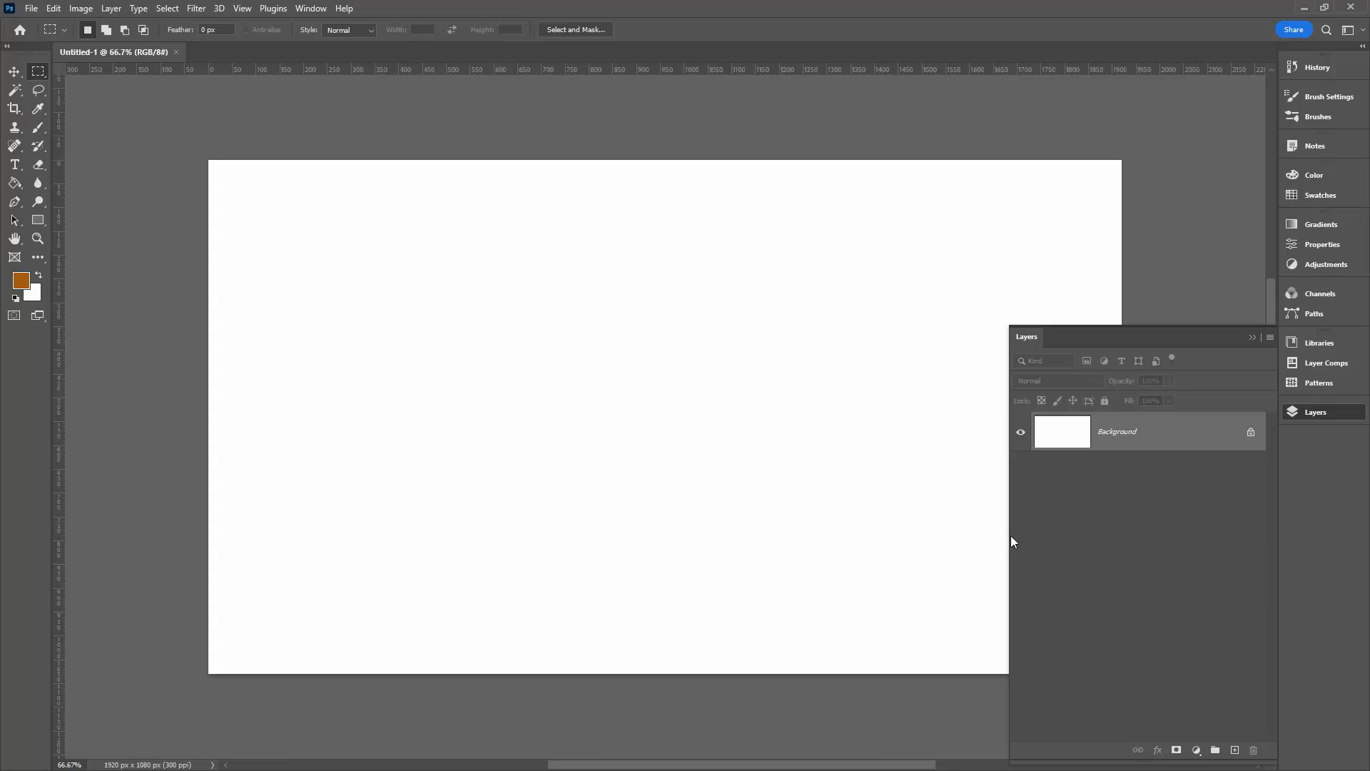
pyautogui.moveTo(1010, 541); pyautogui.dragTo(1141, 514)
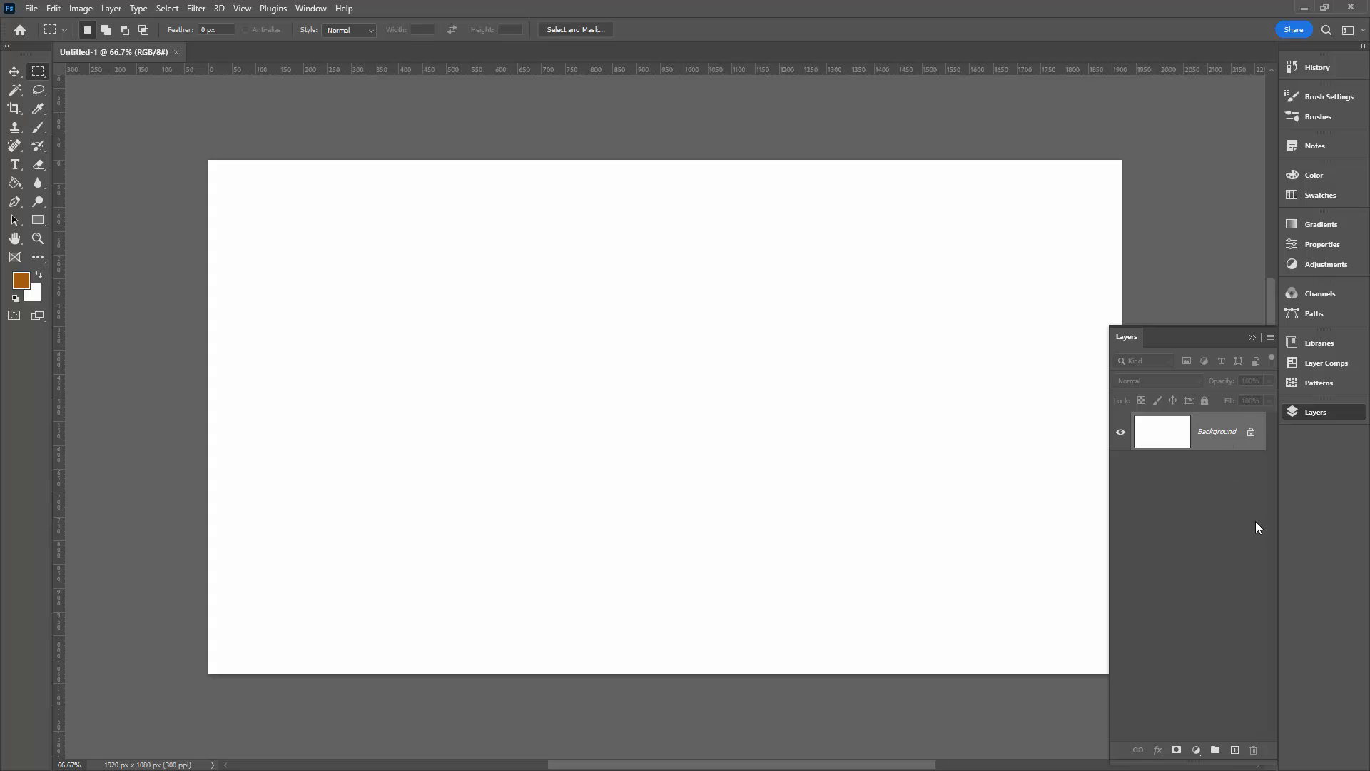
# On a new layer, draw a thin brown rectangle about 44 px tall spanning the canvas width.
pyautogui.click(1234, 749)
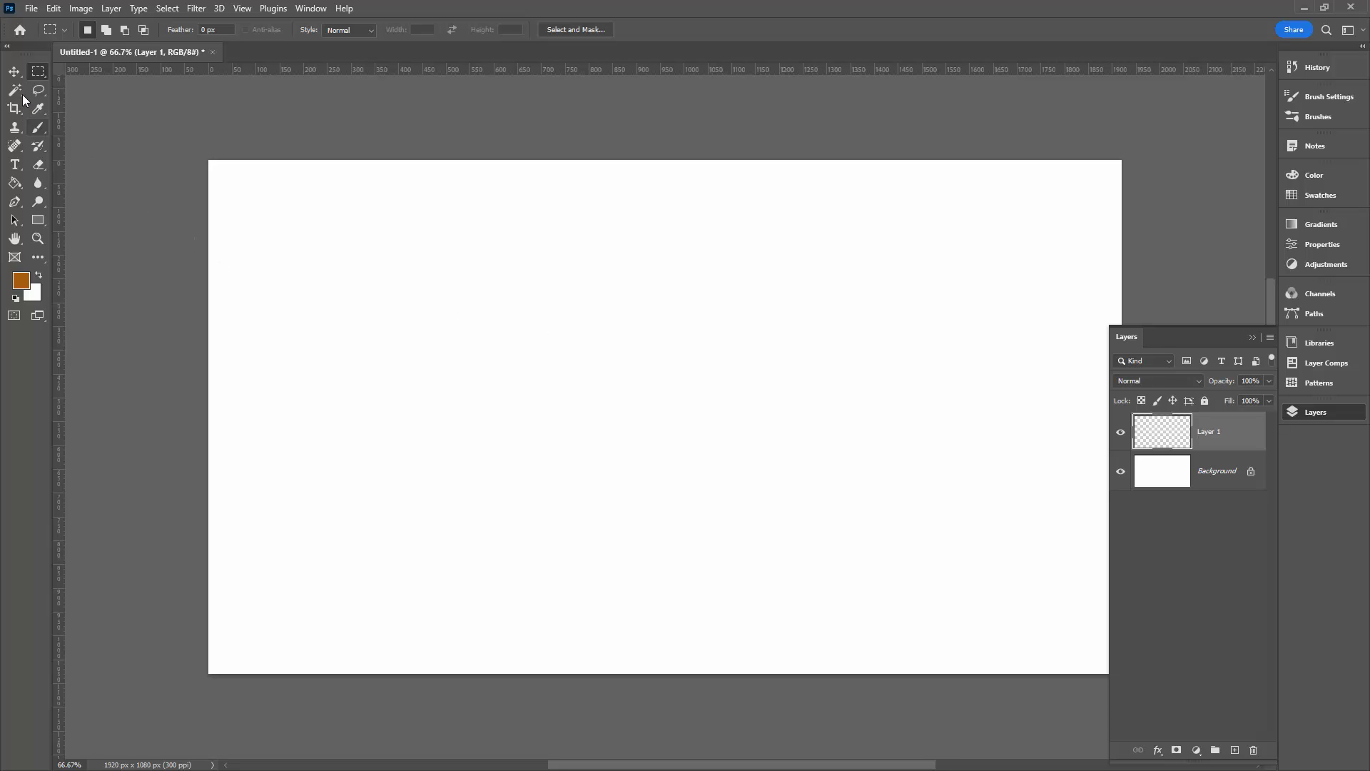
pyautogui.click(38, 219)
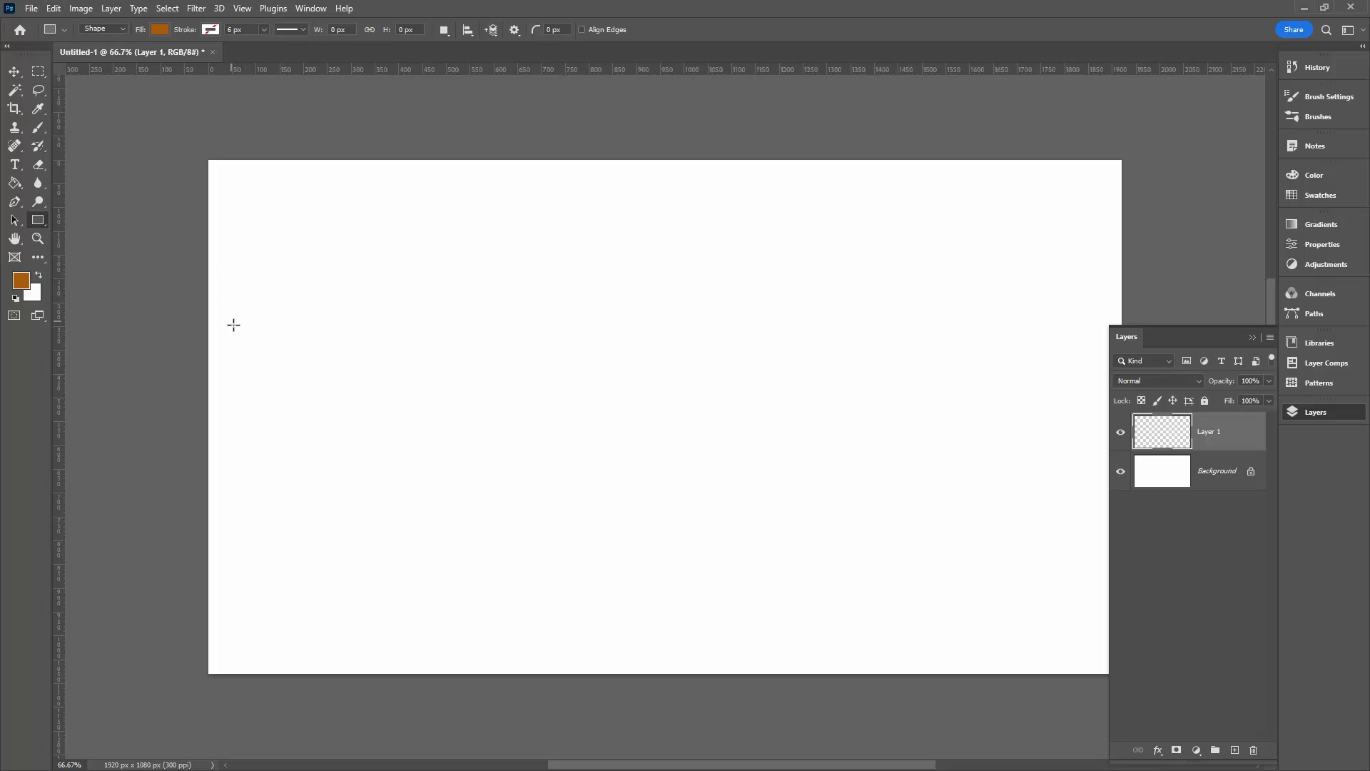
pyautogui.moveTo(208, 322); pyautogui.dragTo(1127, 344)
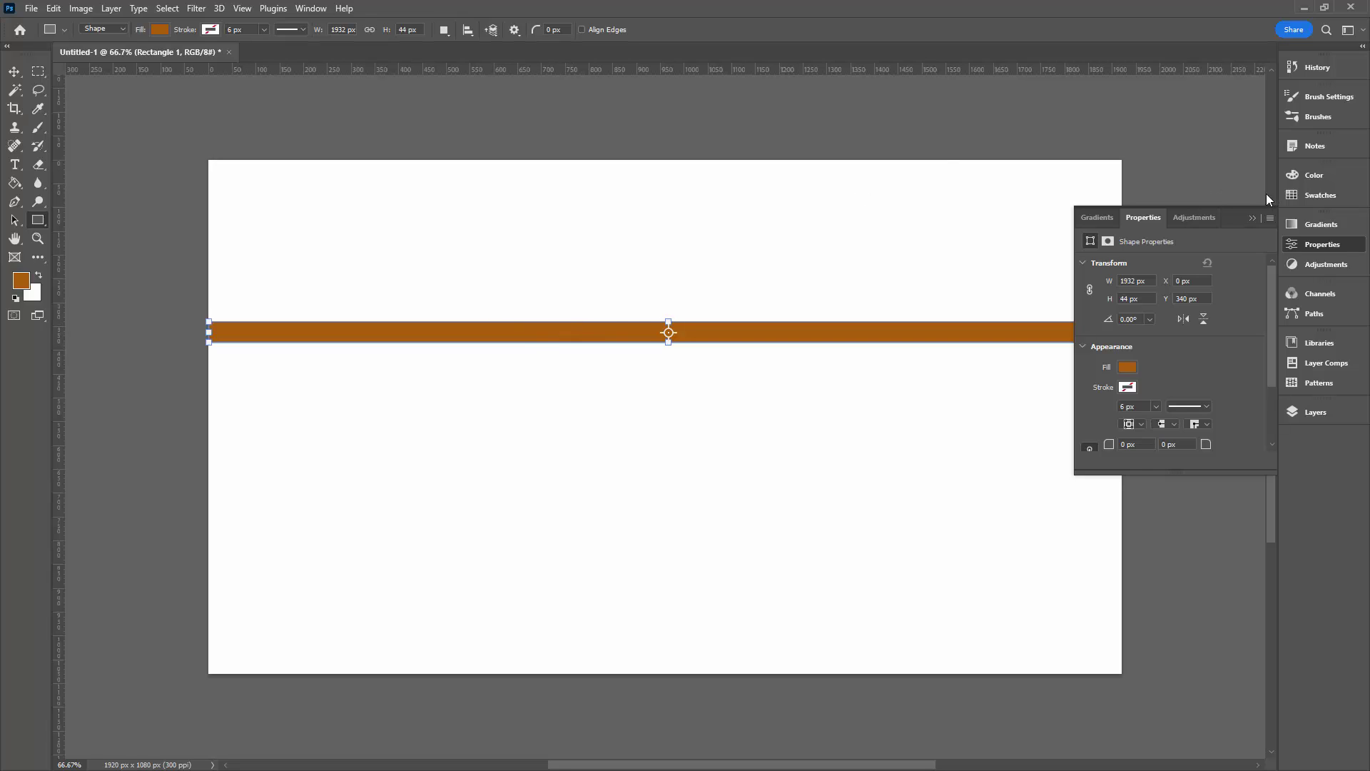
# Convert Rectangle 1 to a smart object, duplicate it as Rectangle 1 copy, and hide the original.
pyautogui.click(1253, 218)
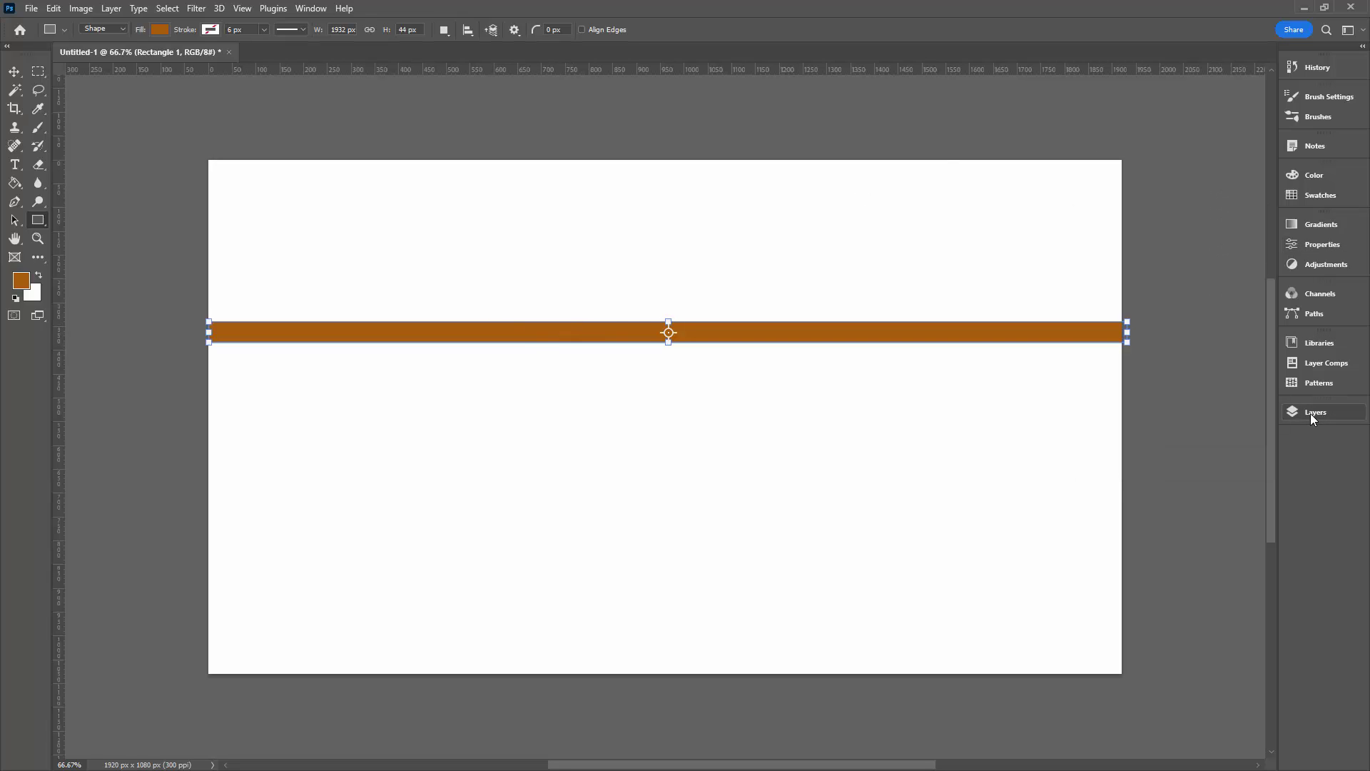
pyautogui.click(1310, 411)
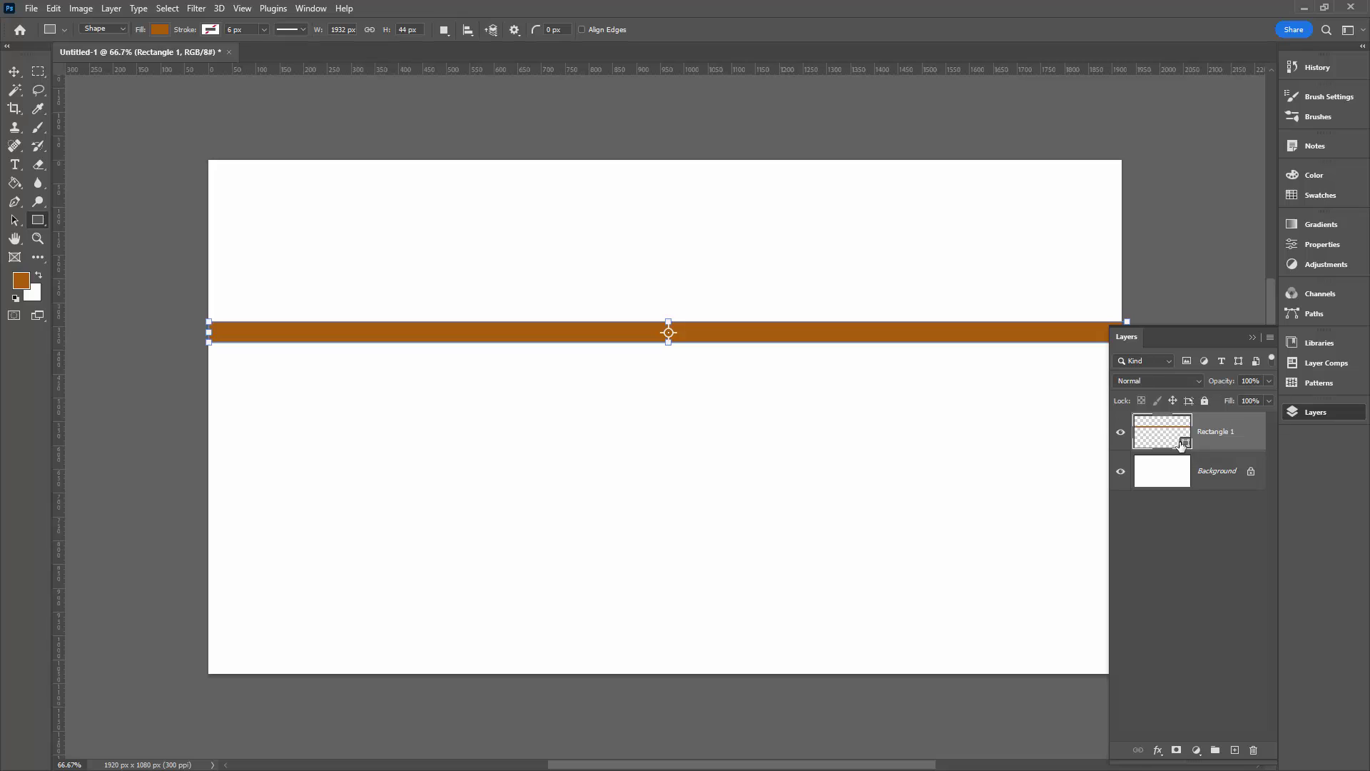
pyautogui.rightClick(1208, 435)
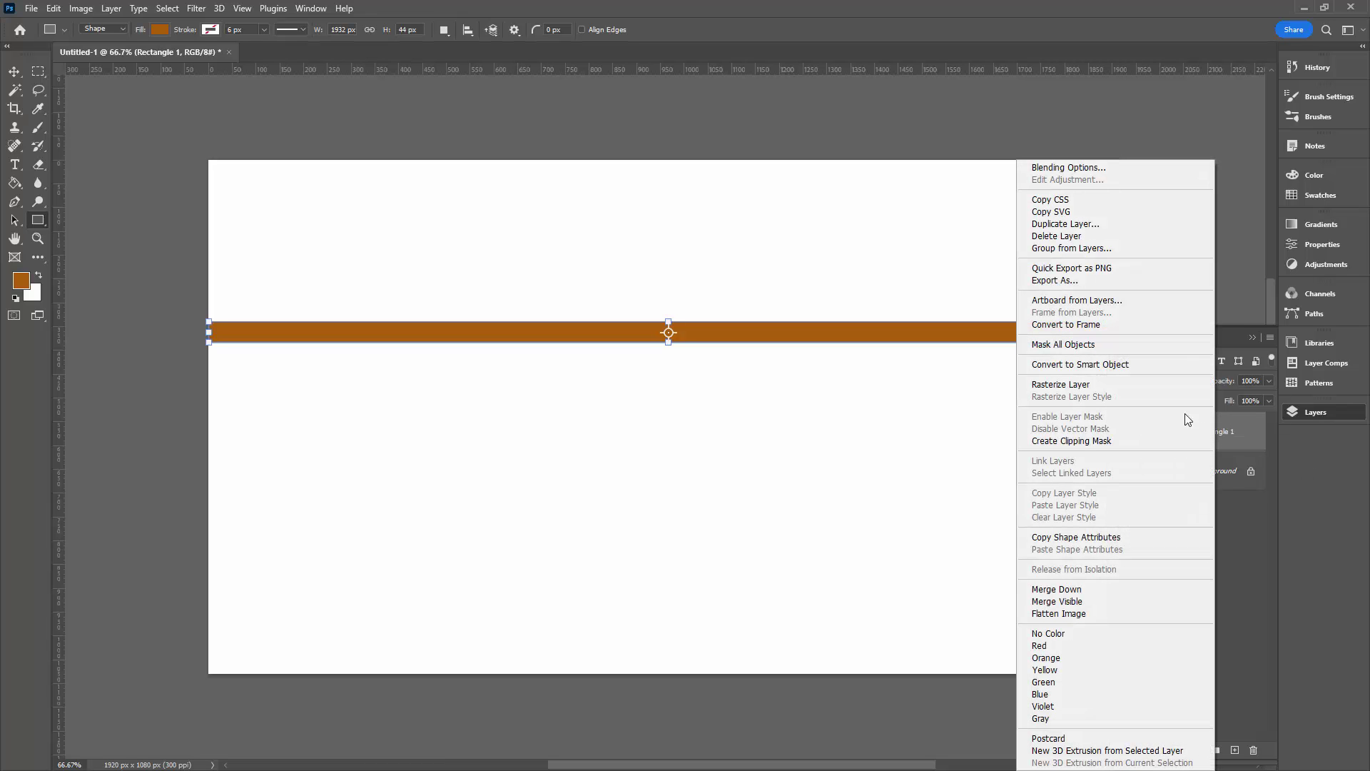
pyautogui.click(1133, 368)
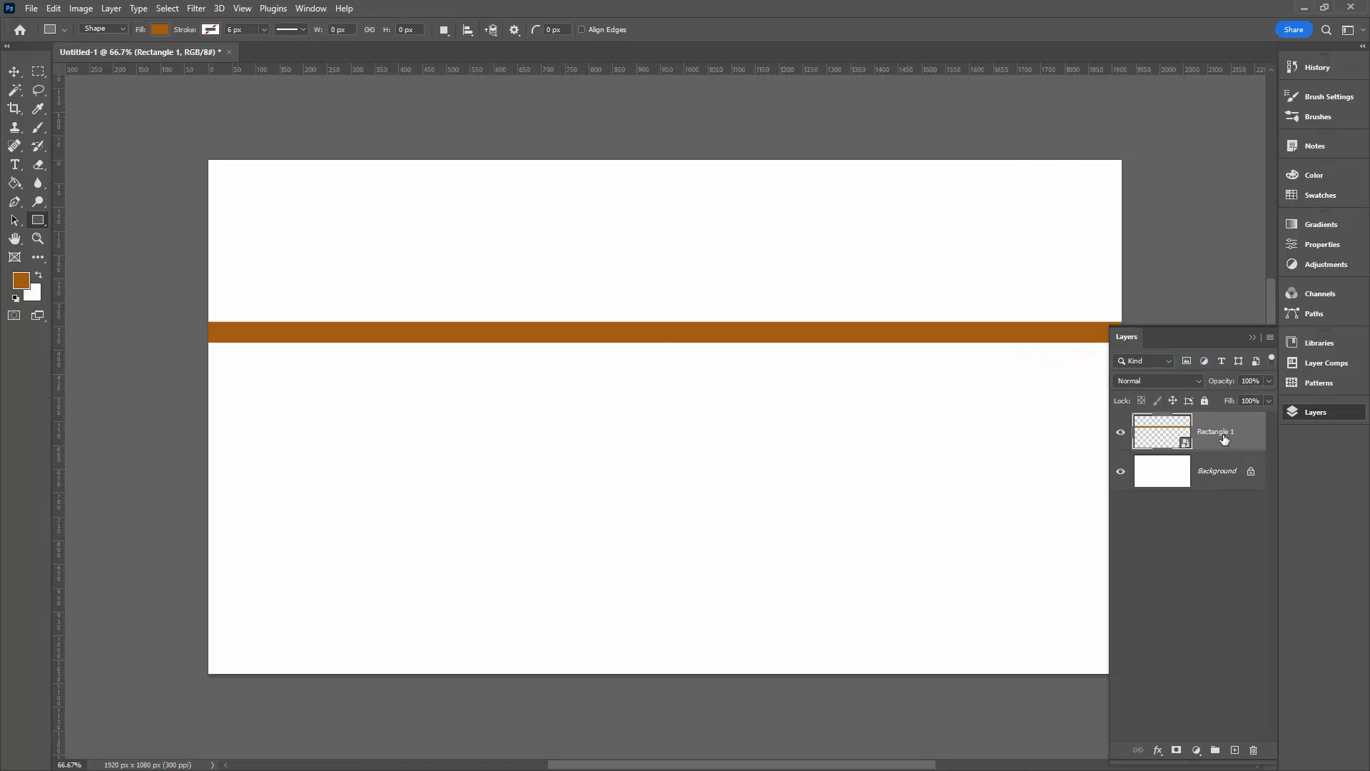
pyautogui.moveTo(1222, 443); pyautogui.dragTo(1235, 750)
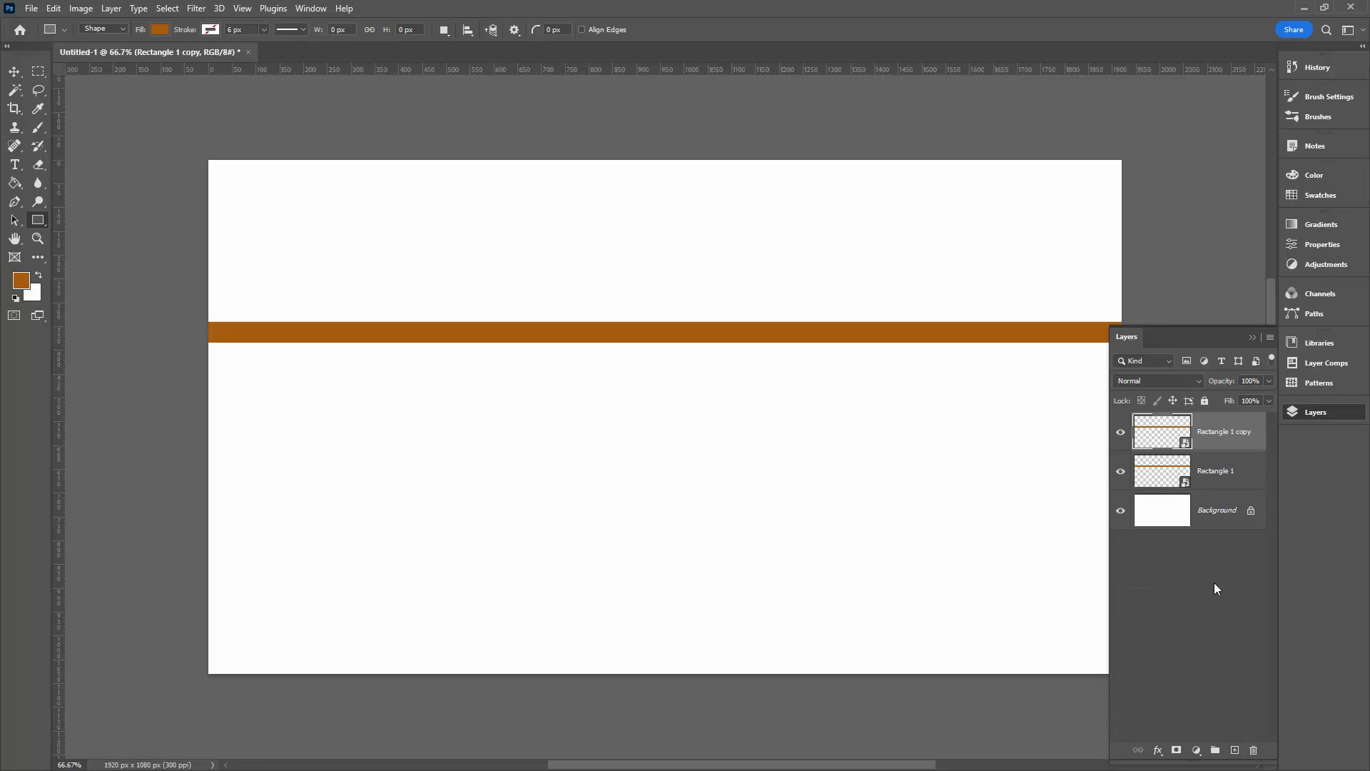
pyautogui.click(1120, 471)
# Bring up the Filter > Distort > Wave dialog for Rectangle 1 copy and move it aside.
pyautogui.click(196, 10)
pyautogui.moveTo(281, 226)
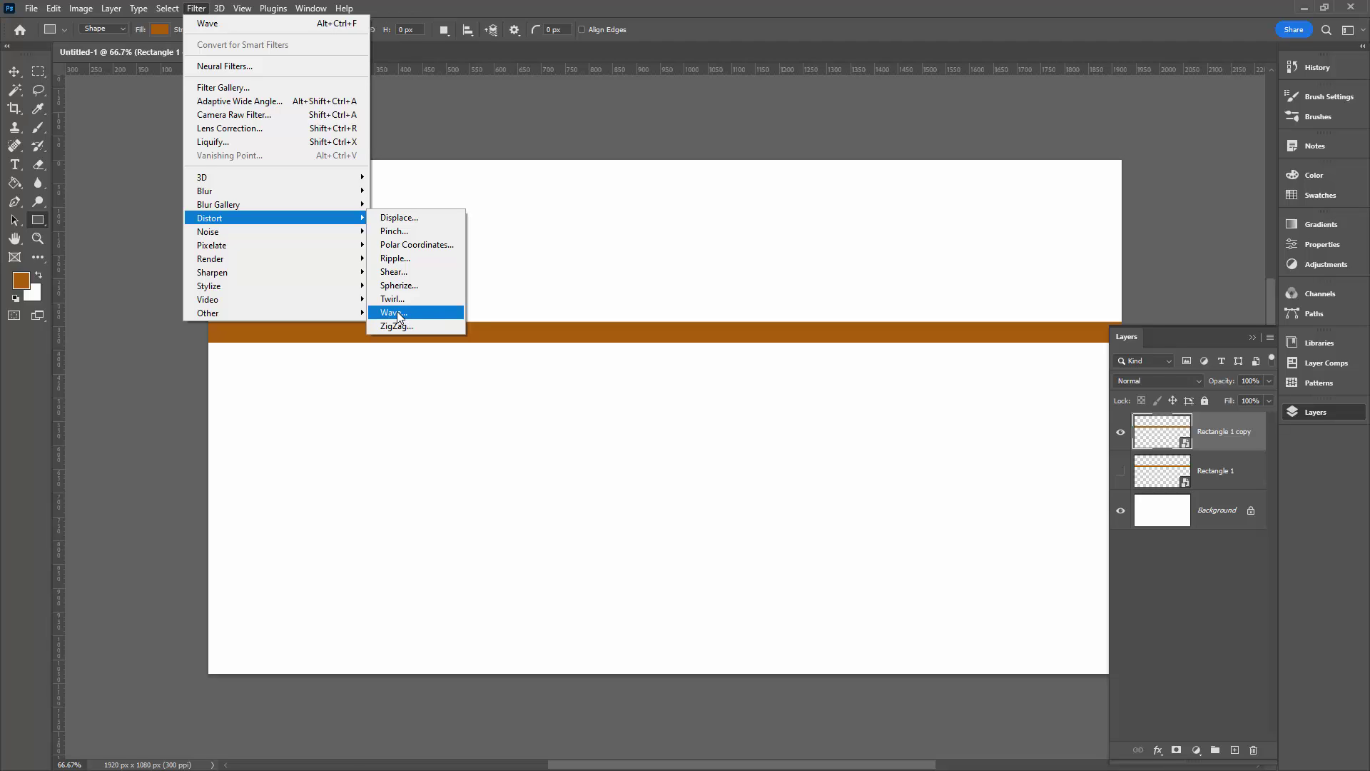
pyautogui.click(395, 313)
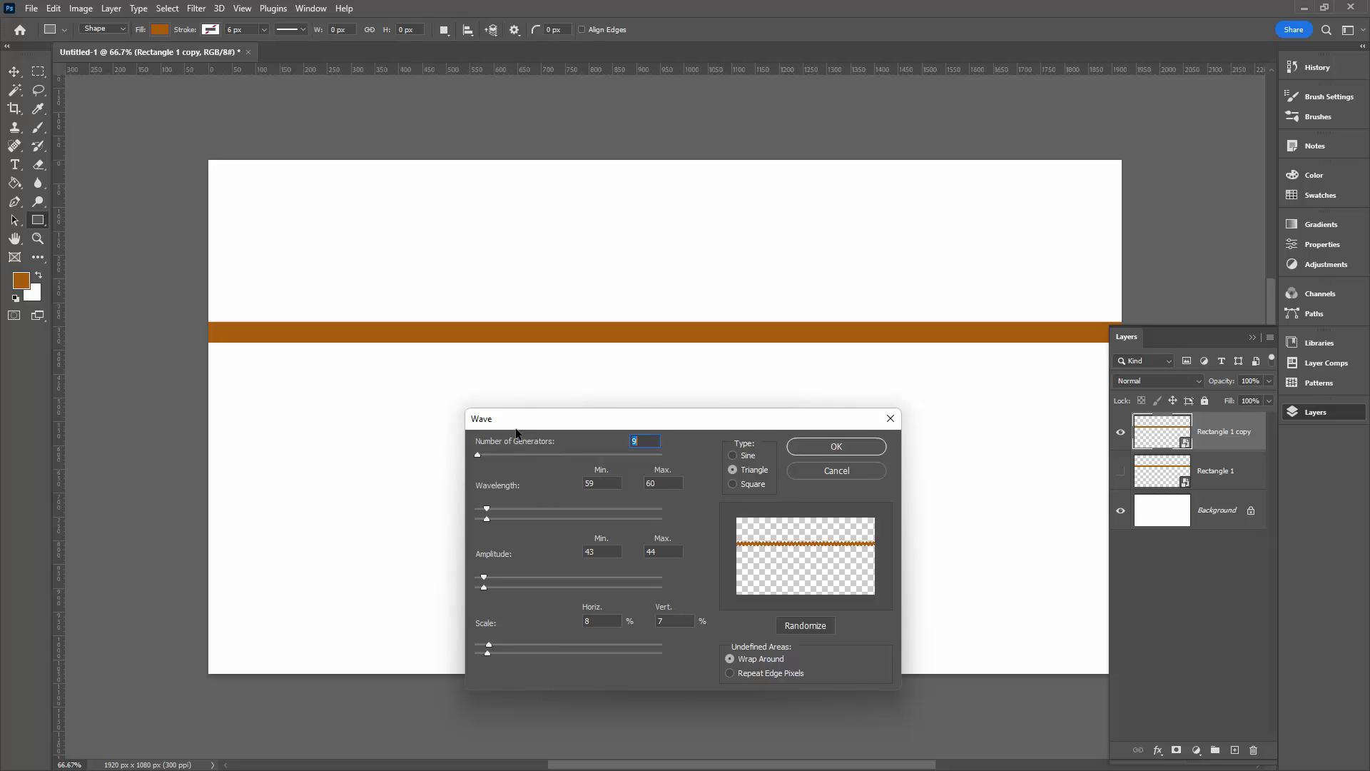
pyautogui.moveTo(515, 426); pyautogui.dragTo(327, 348)
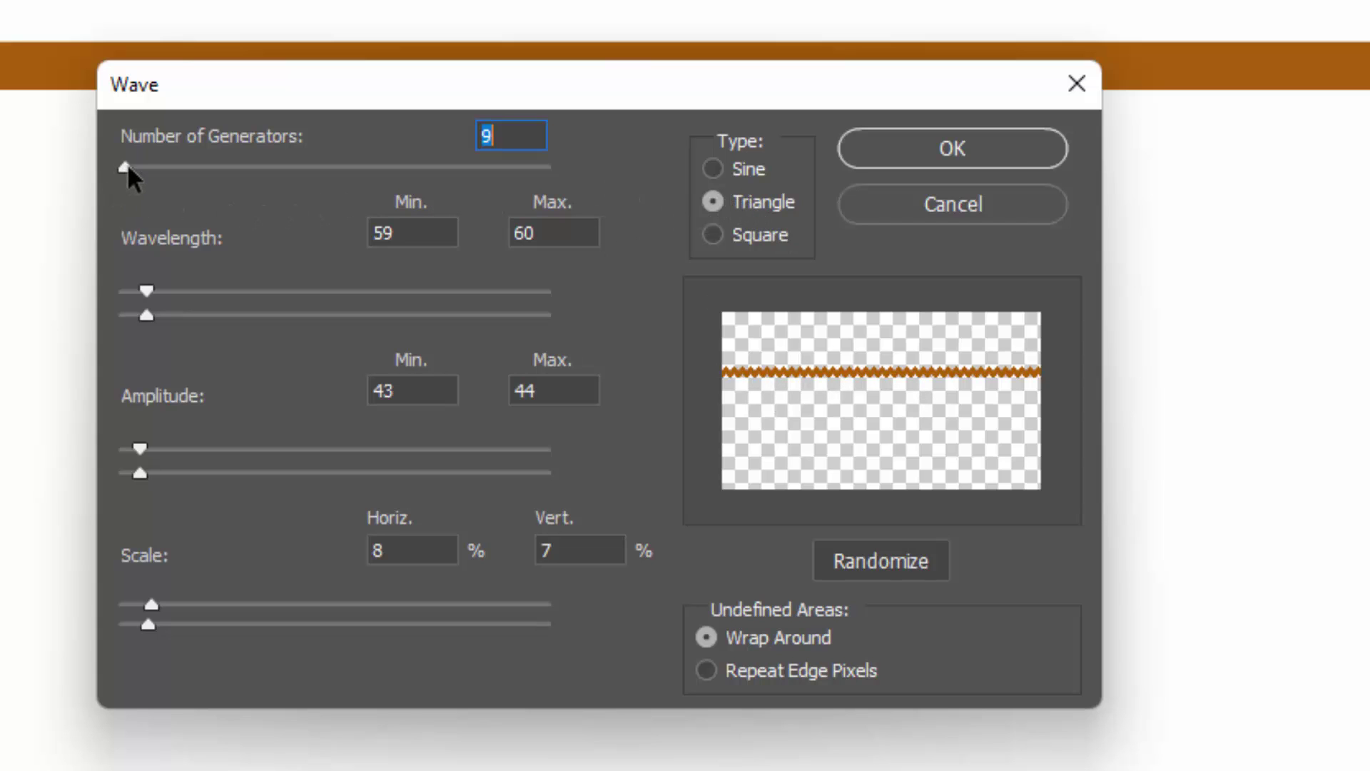
# Apply a Triangle wave with 9 generators, wavelength 97–98, amplitude 63–64 and scale 7%.
pyautogui.moveTo(127, 169); pyautogui.dragTo(108, 170)
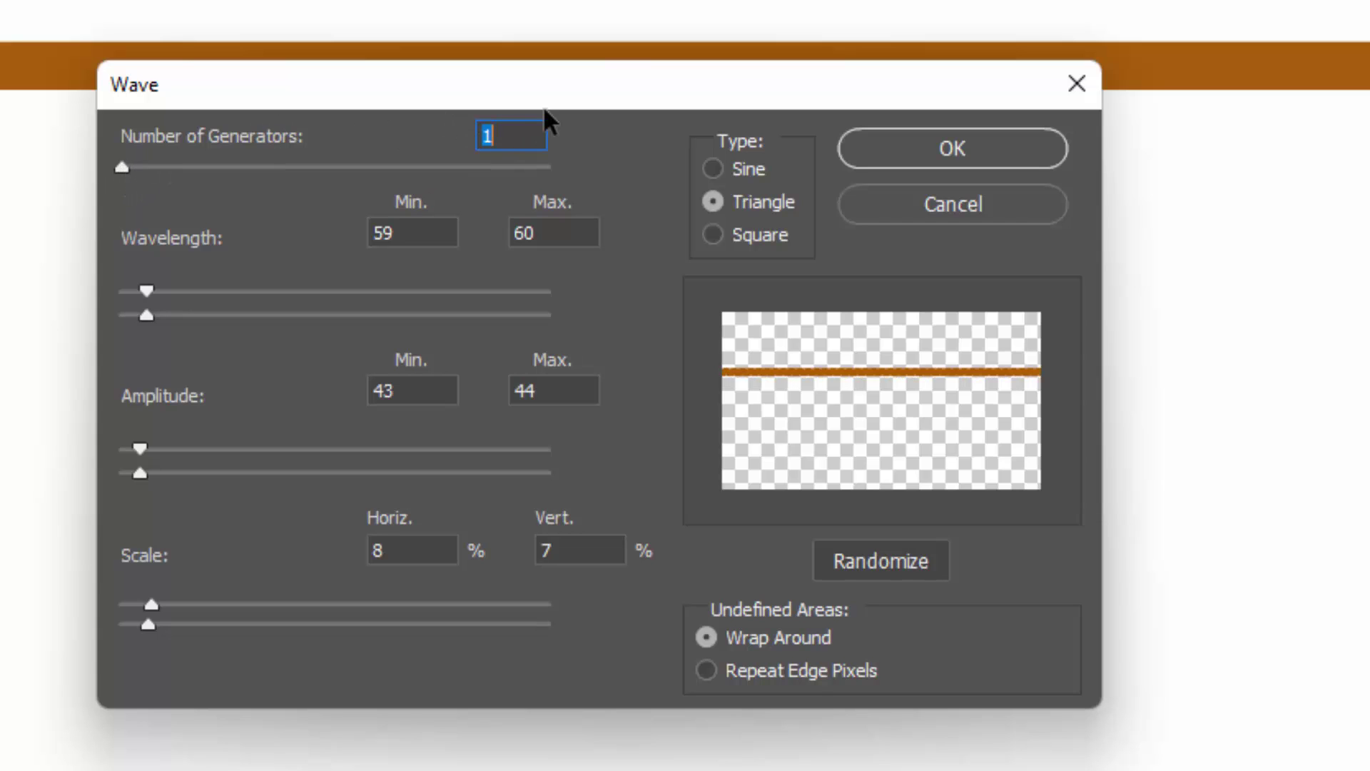
pyautogui.press('Up')
pyautogui.press('Up')
pyautogui.press('Up')
pyautogui.press('Up')
pyautogui.press('Up')
pyautogui.press('Up')
pyautogui.press('Up')
pyautogui.press('Up')
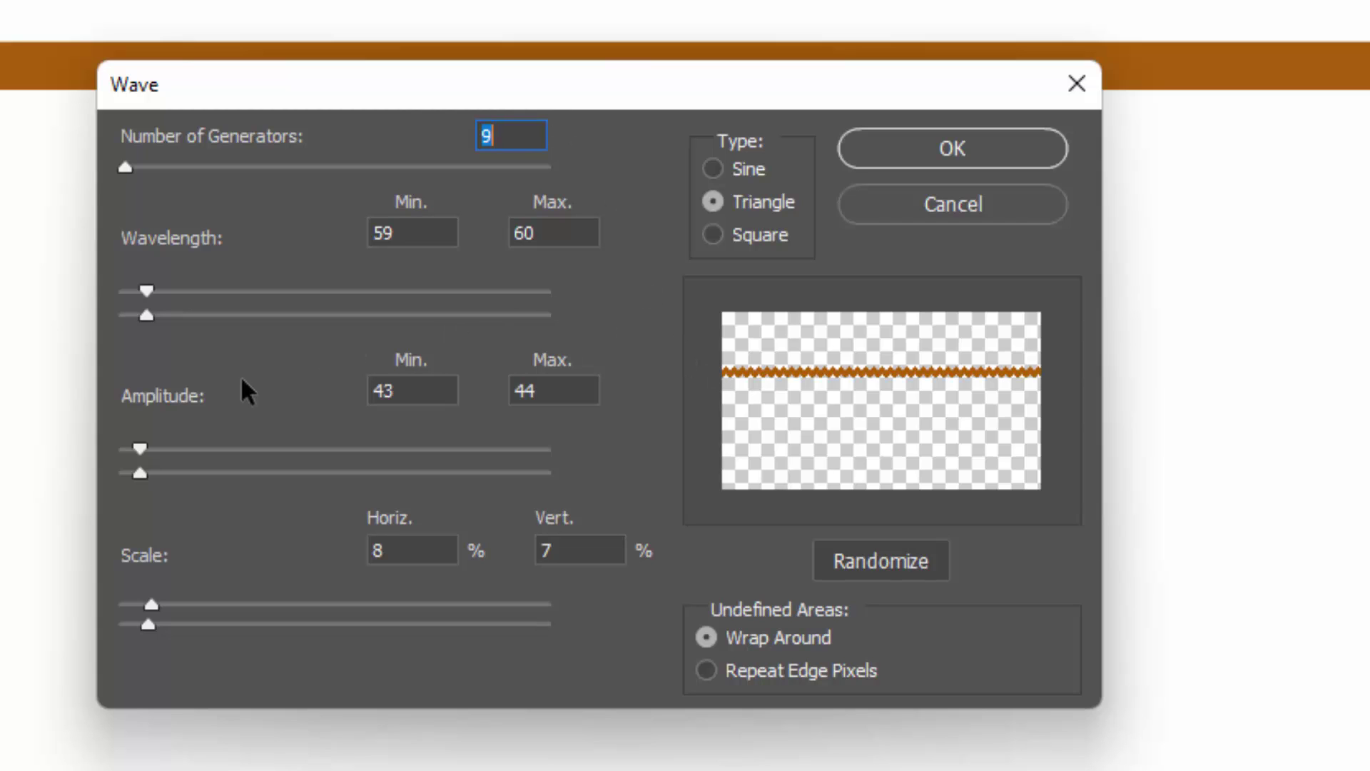
pyautogui.moveTo(146, 316)
pyautogui.mouseDown()
pyautogui.moveTo(110, 308)
pyautogui.moveTo(159, 322)
pyautogui.moveTo(150, 302)
pyautogui.mouseUp()
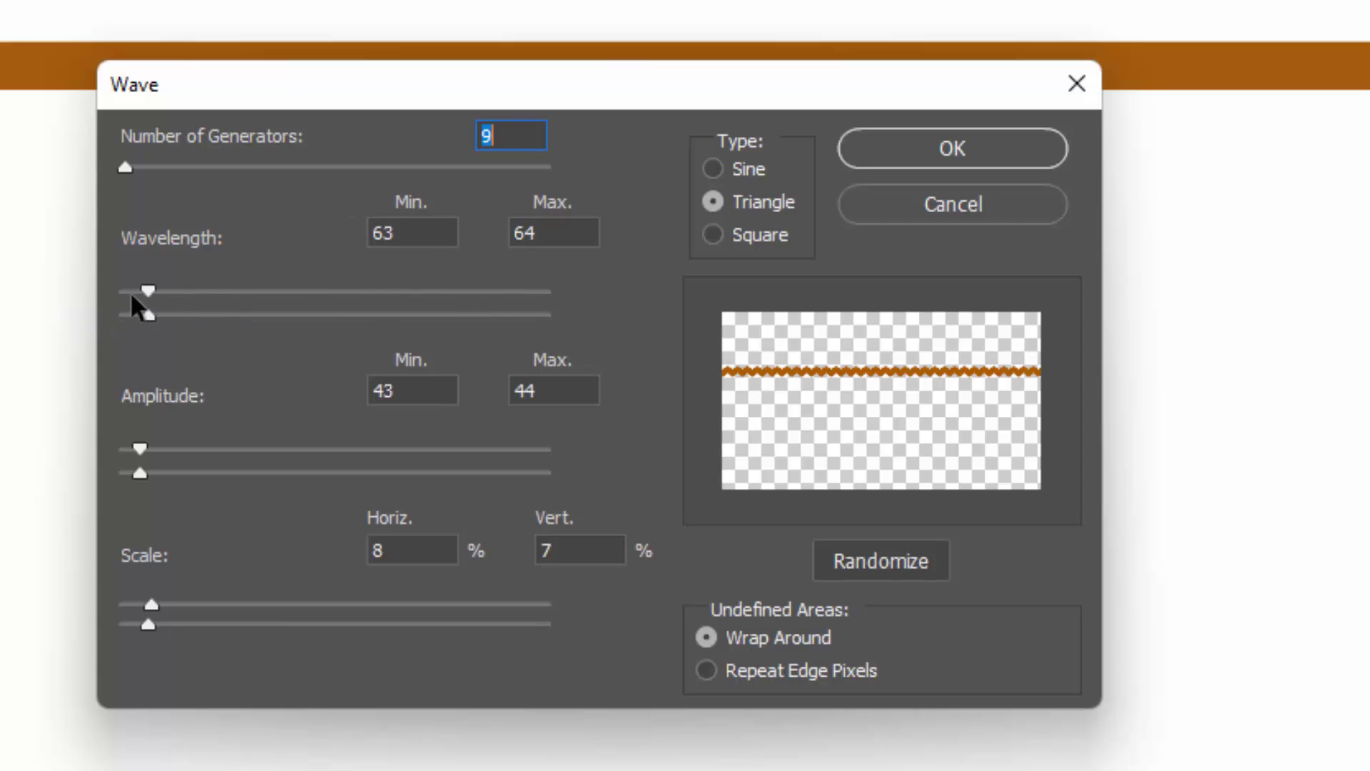
pyautogui.moveTo(152, 292); pyautogui.dragTo(193, 293)
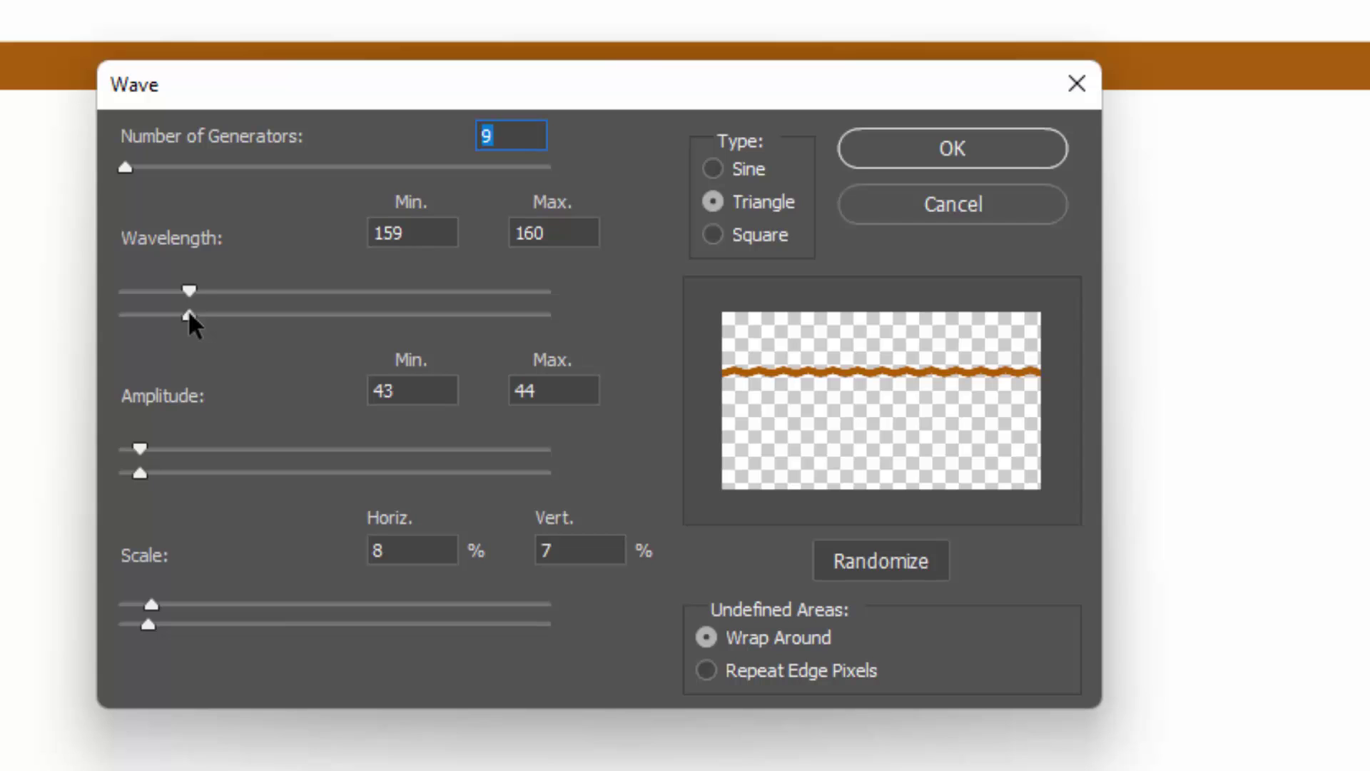
pyautogui.moveTo(187, 315); pyautogui.dragTo(165, 295)
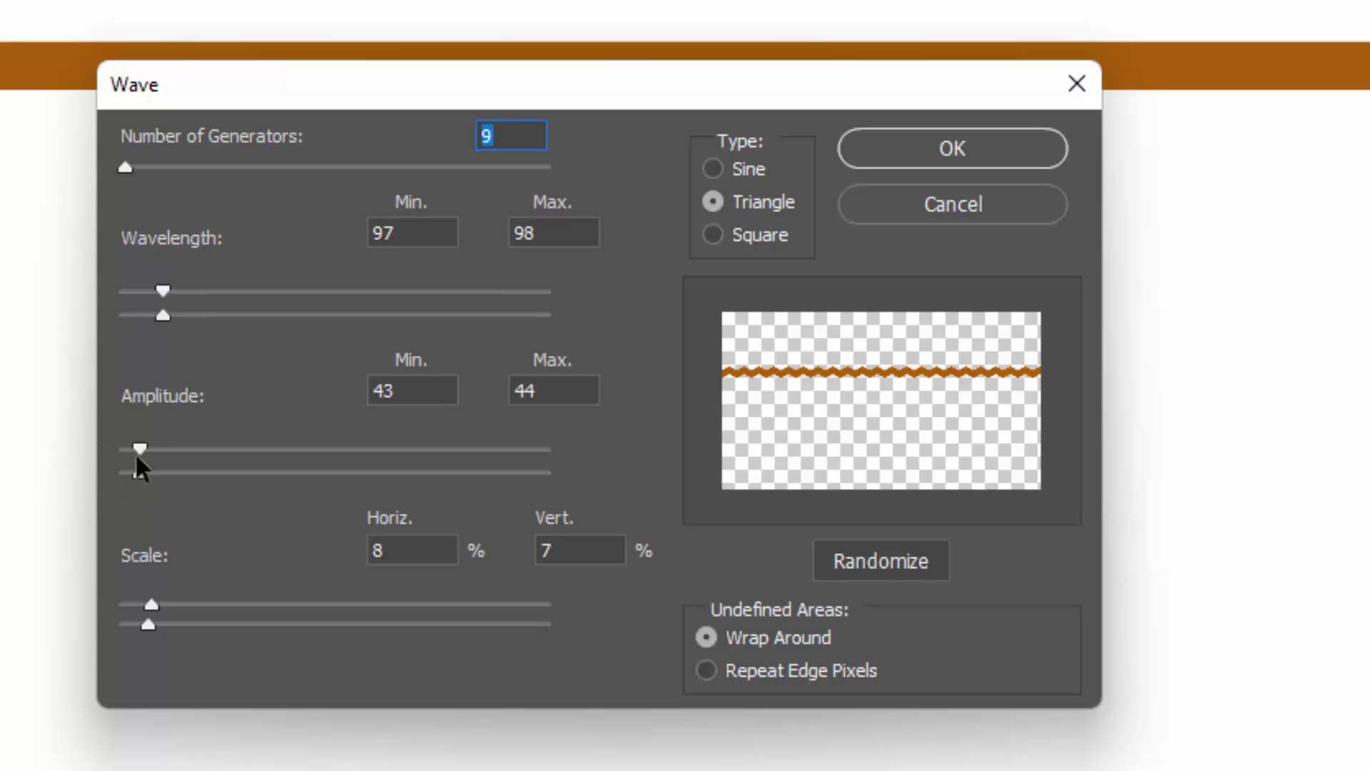
pyautogui.moveTo(138, 454); pyautogui.dragTo(229, 463)
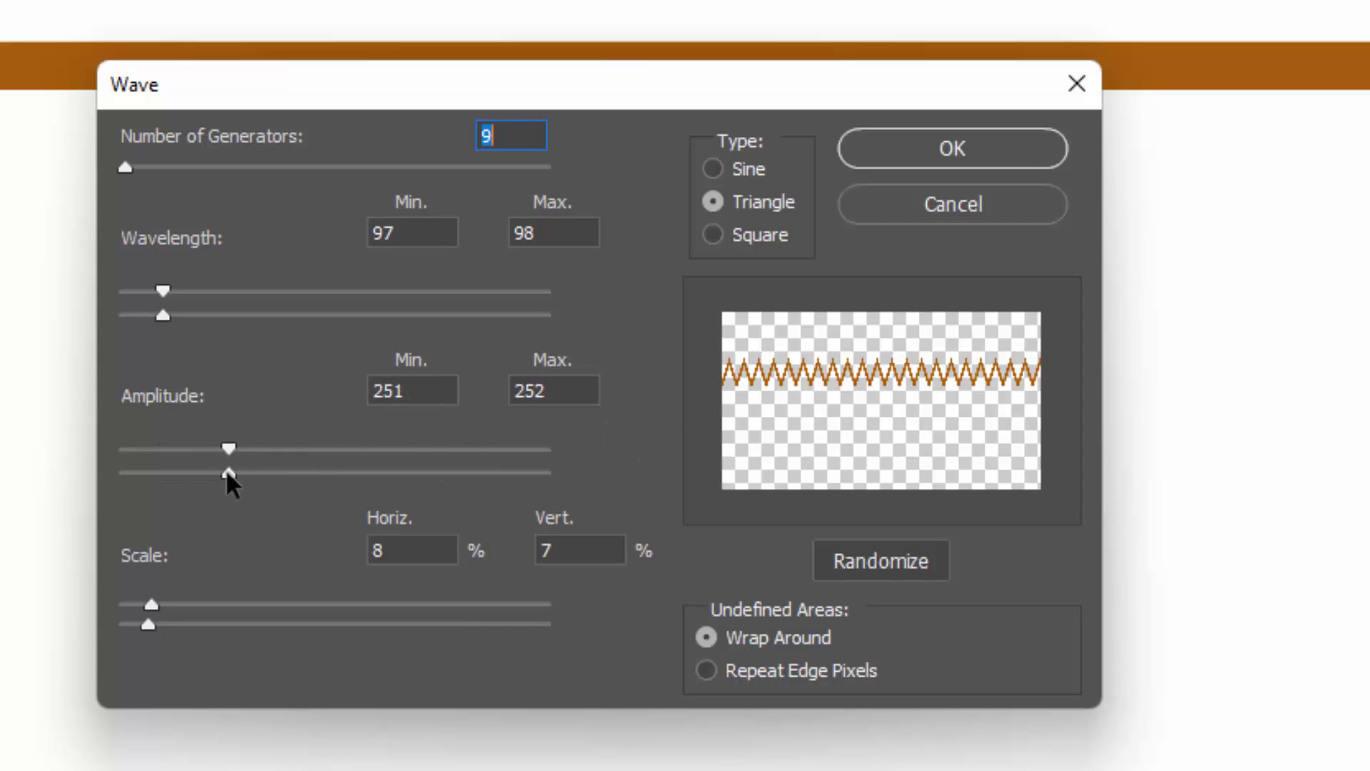
pyautogui.moveTo(235, 472); pyautogui.dragTo(150, 472)
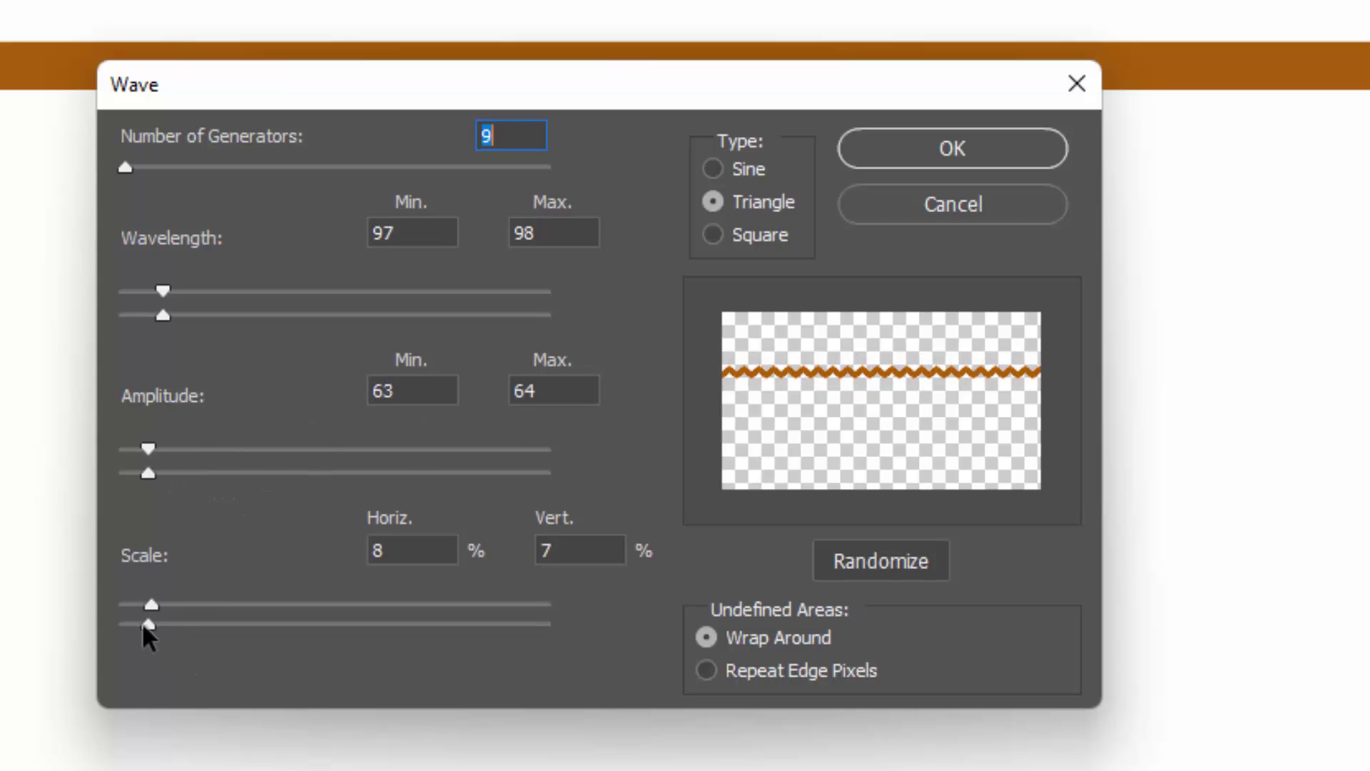
pyautogui.moveTo(146, 623)
pyautogui.mouseDown()
pyautogui.moveTo(203, 622)
pyautogui.moveTo(144, 624)
pyautogui.moveTo(185, 603)
pyautogui.moveTo(247, 603)
pyautogui.moveTo(180, 603)
pyautogui.moveTo(179, 622)
pyautogui.moveTo(171, 604)
pyautogui.moveTo(147, 603)
pyautogui.moveTo(141, 627)
pyautogui.mouseUp()
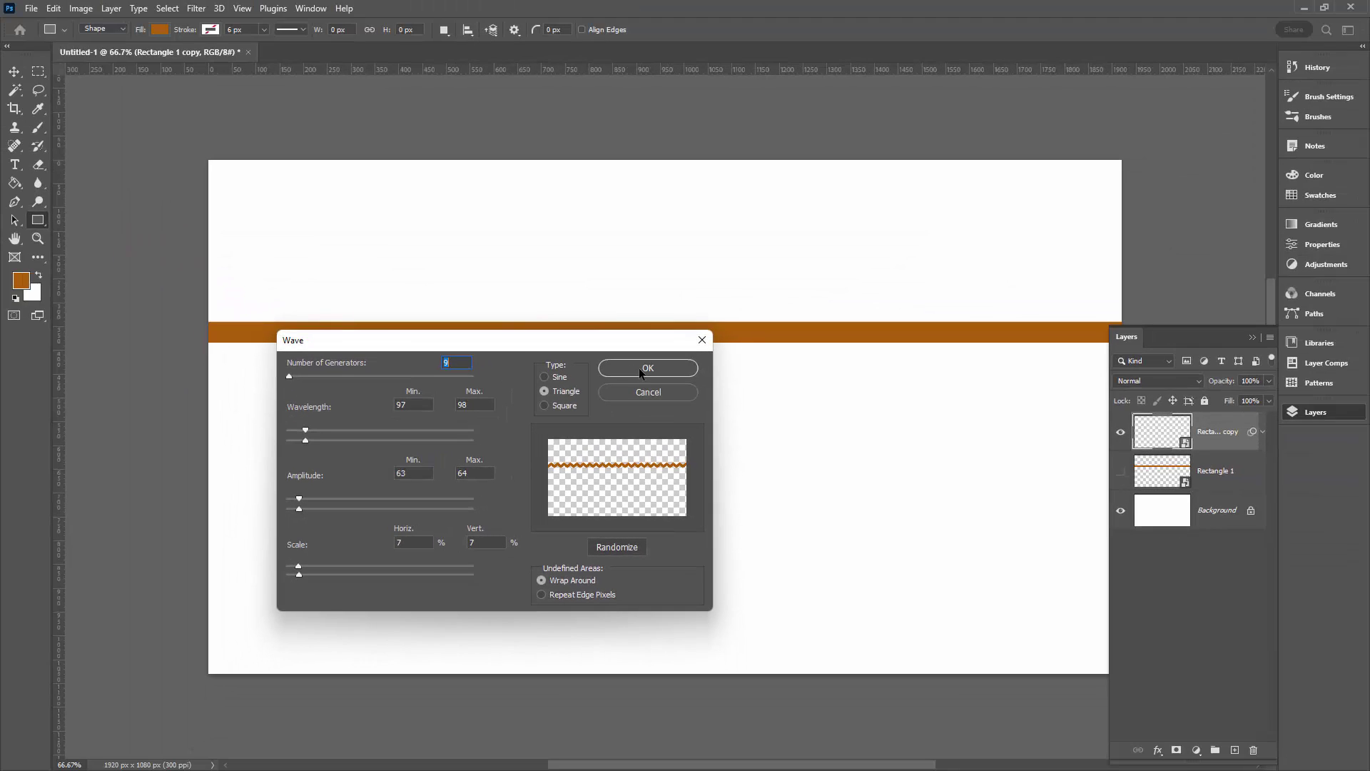
pyautogui.click(640, 366)
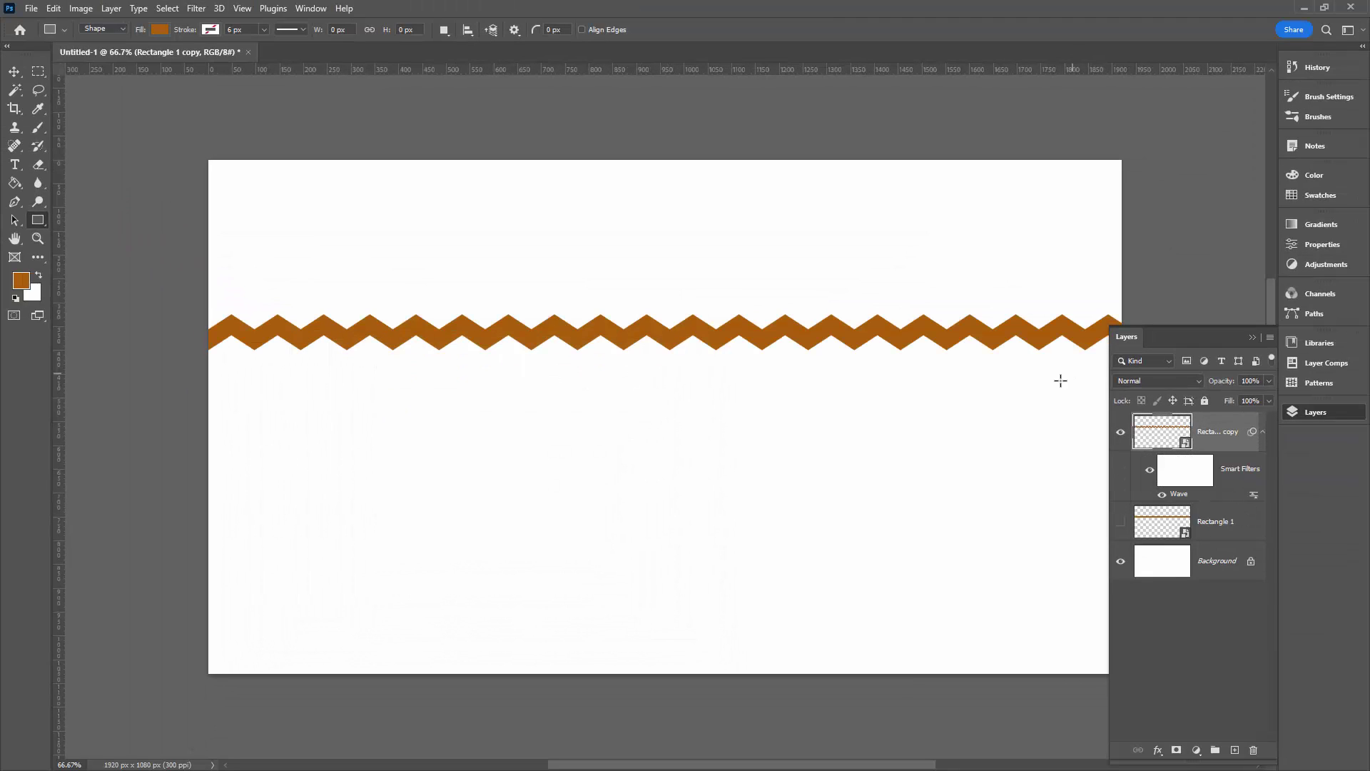
# Check the zigzag's Wave filter without changing it, then hide the Rectangle 1 copy layer.
pyautogui.moveTo(1026, 394); pyautogui.dragTo(964, 392)
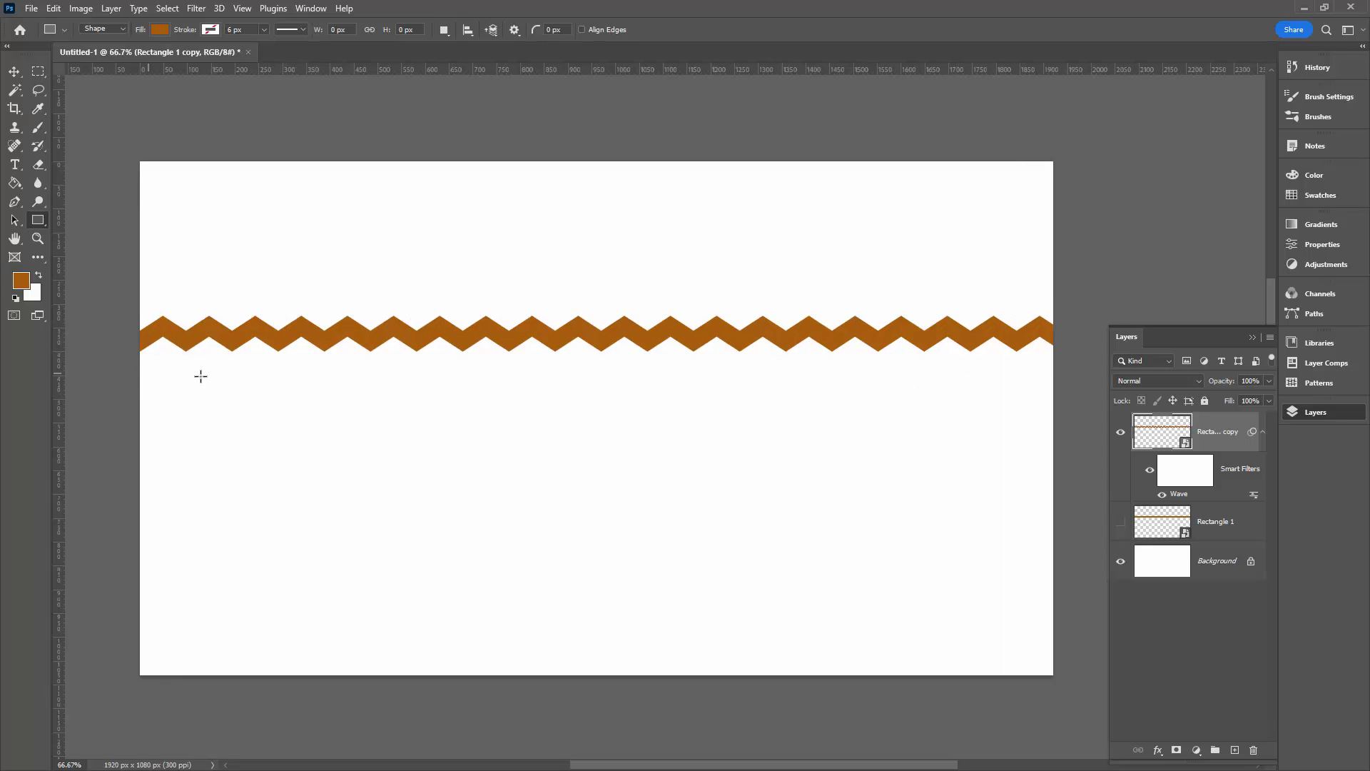
pyautogui.rightClick(1223, 433)
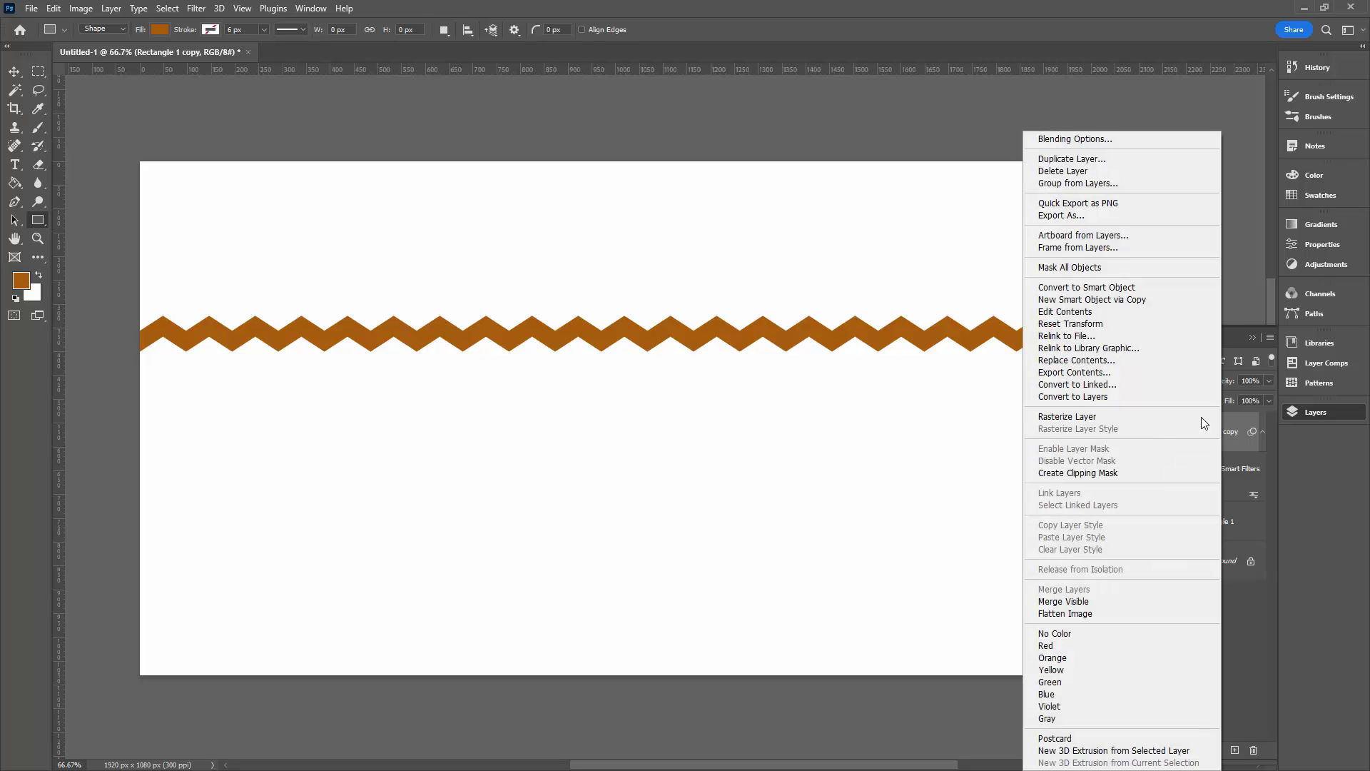
pyautogui.click(1227, 606)
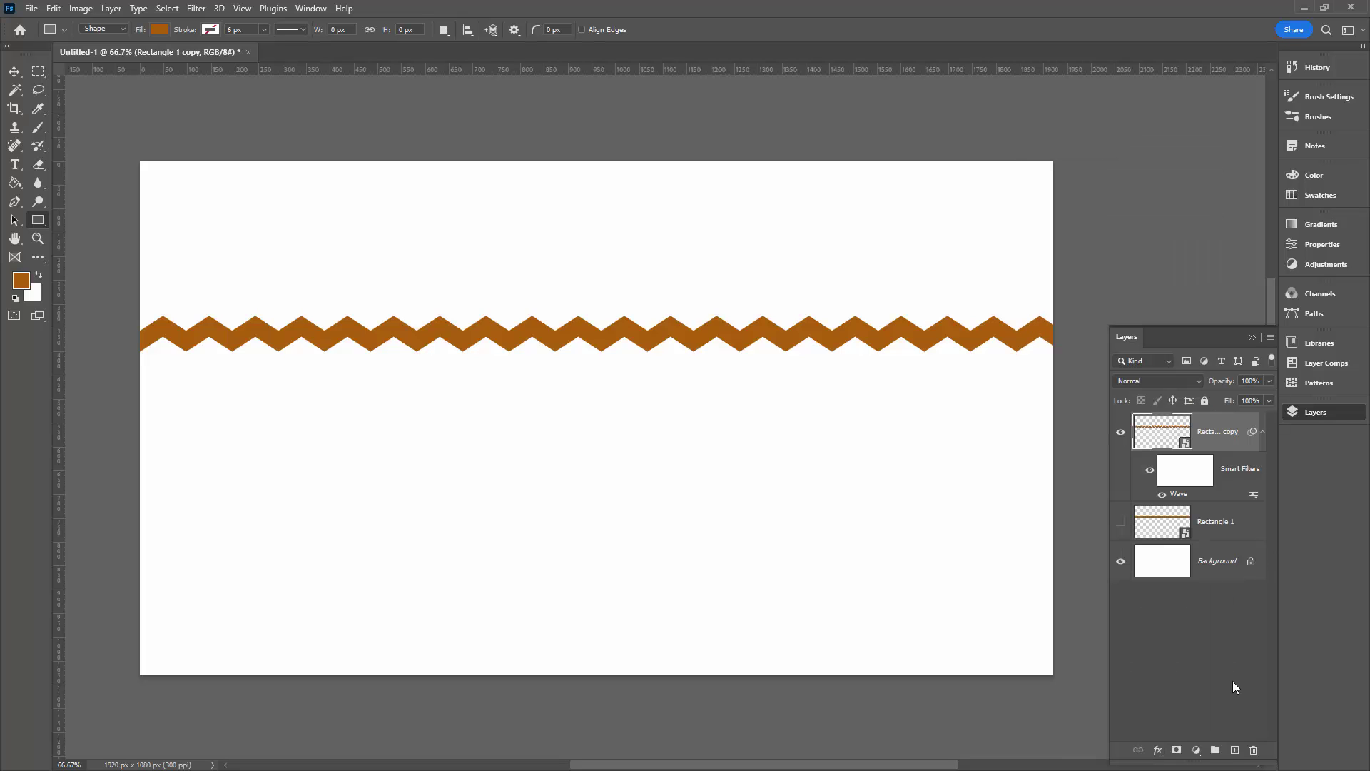
pyautogui.doubleClick(1175, 495)
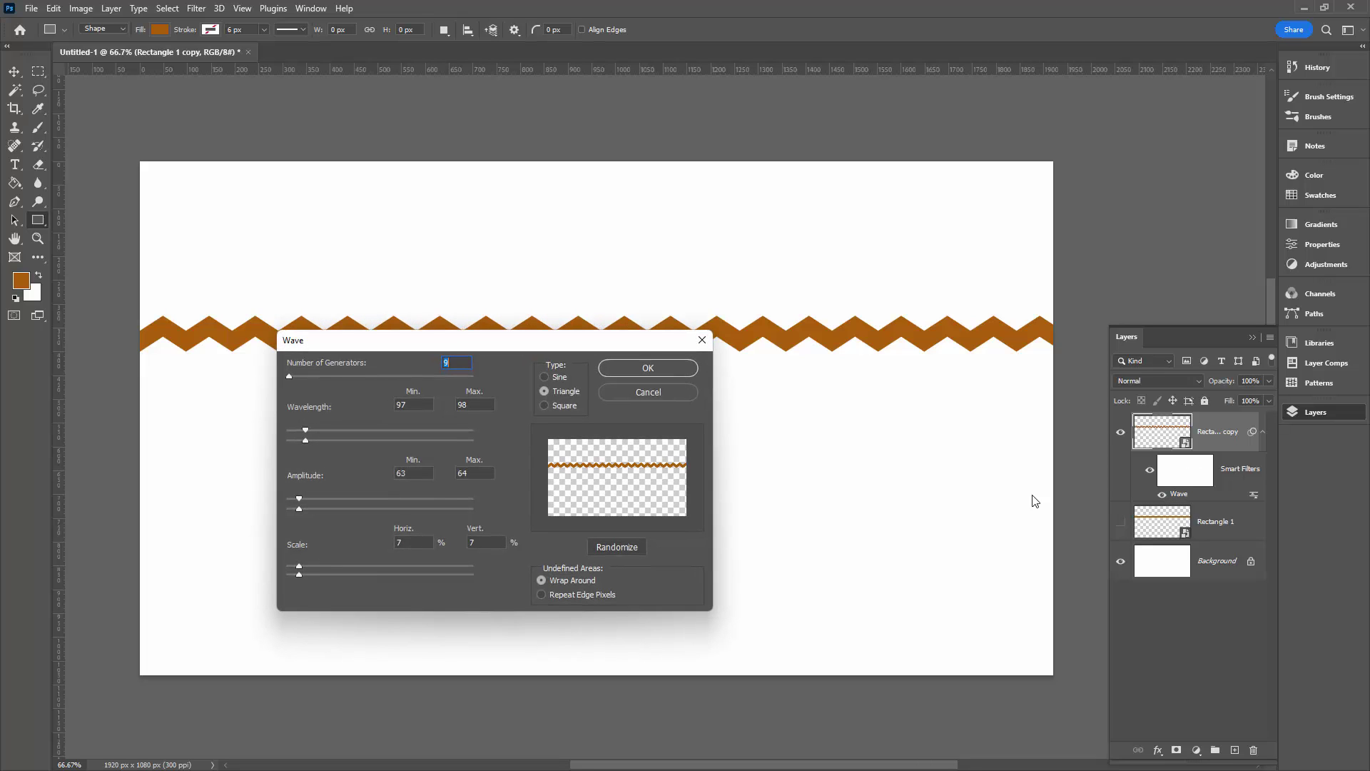
pyautogui.click(646, 391)
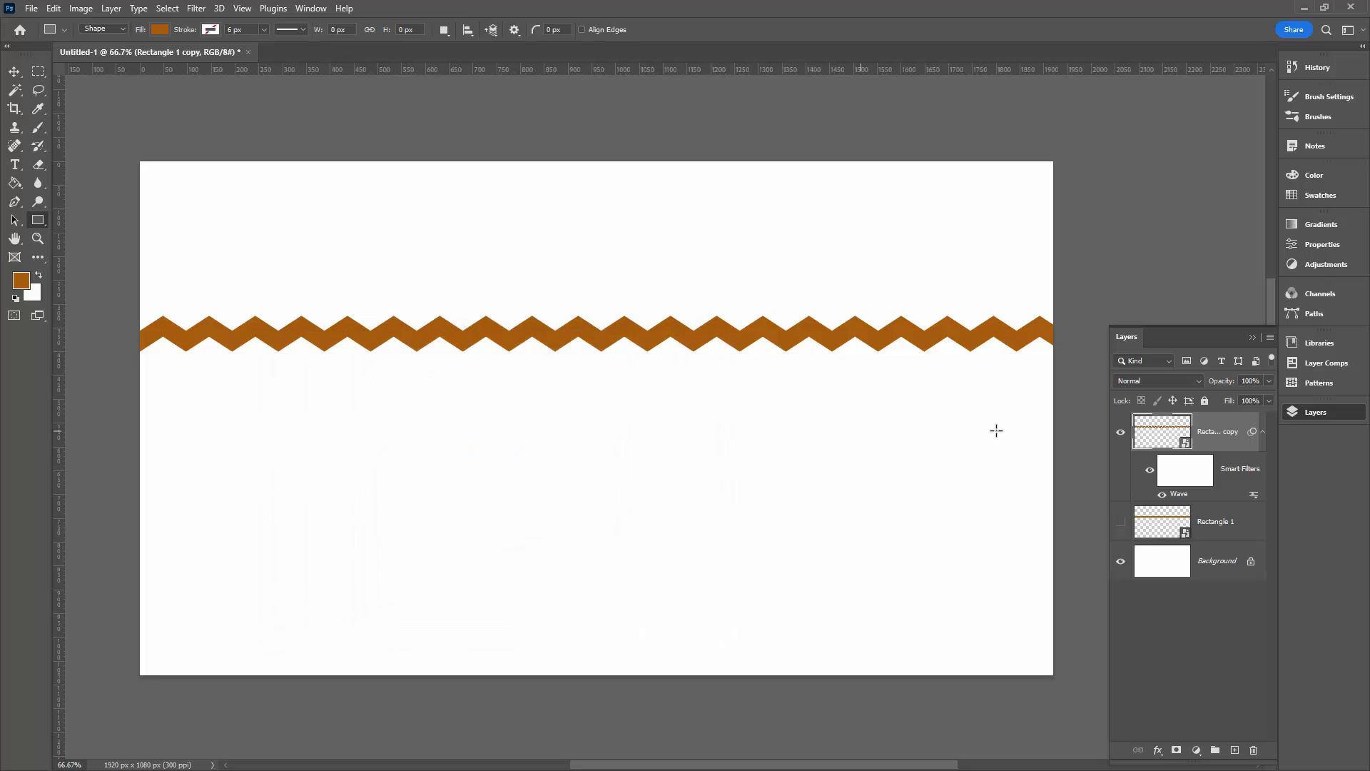
pyautogui.click(1119, 434)
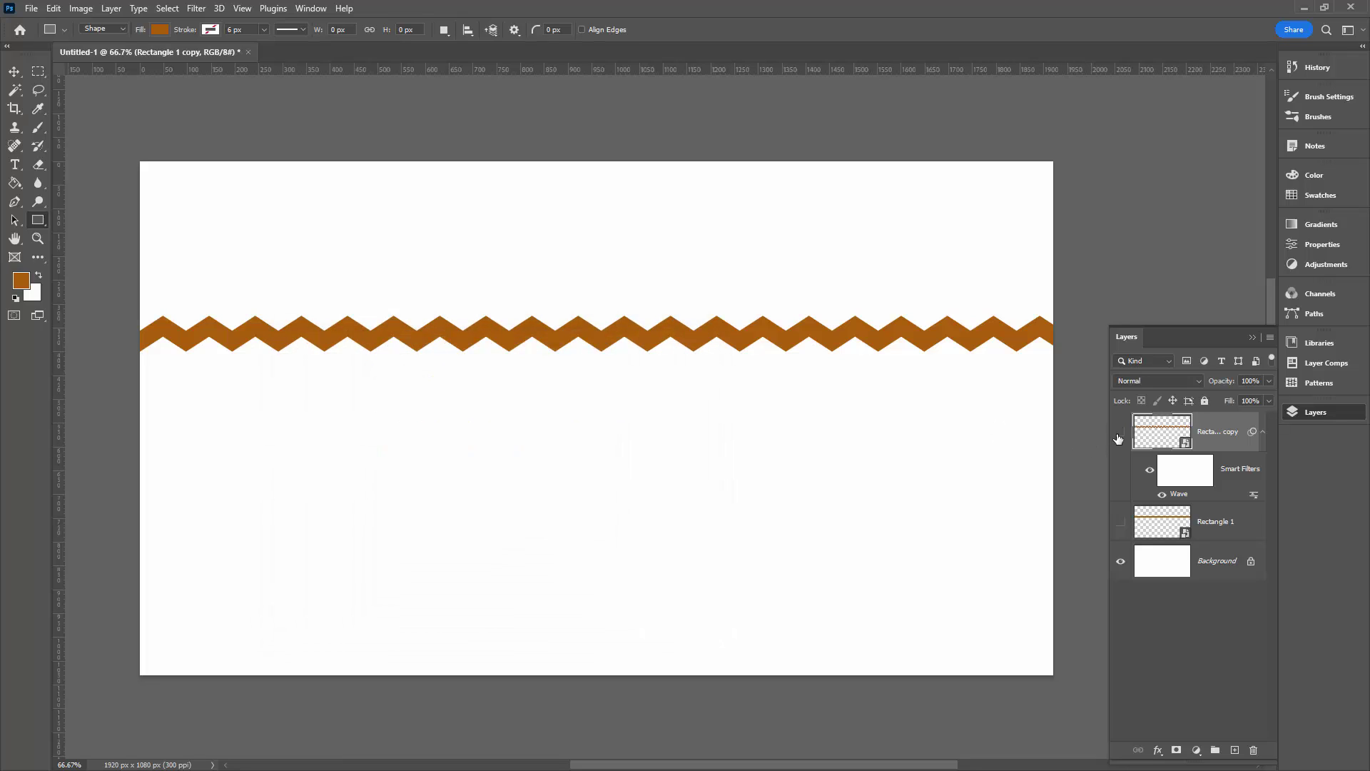
# Show and select the original Rectangle 1 layer and bring up its Wave filter dialog.
pyautogui.click(1120, 522)
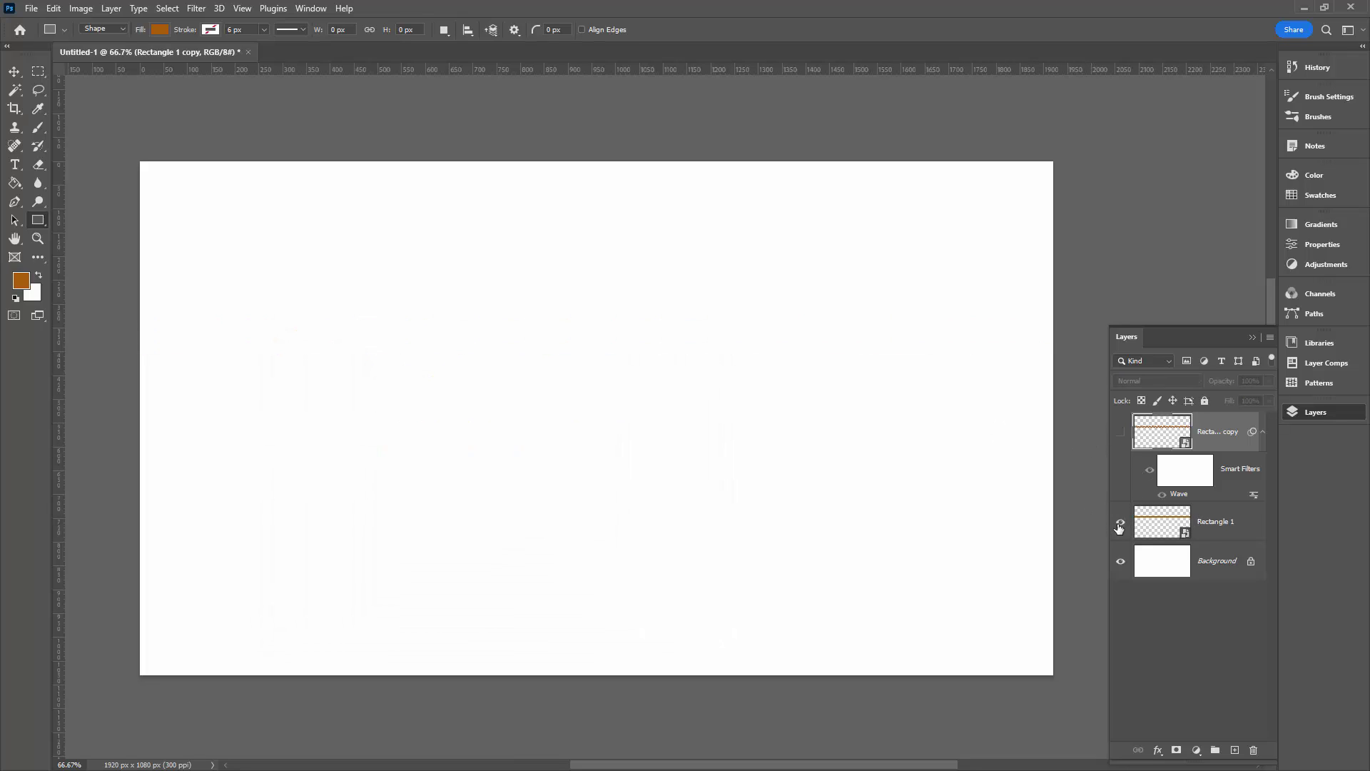
pyautogui.click(1223, 524)
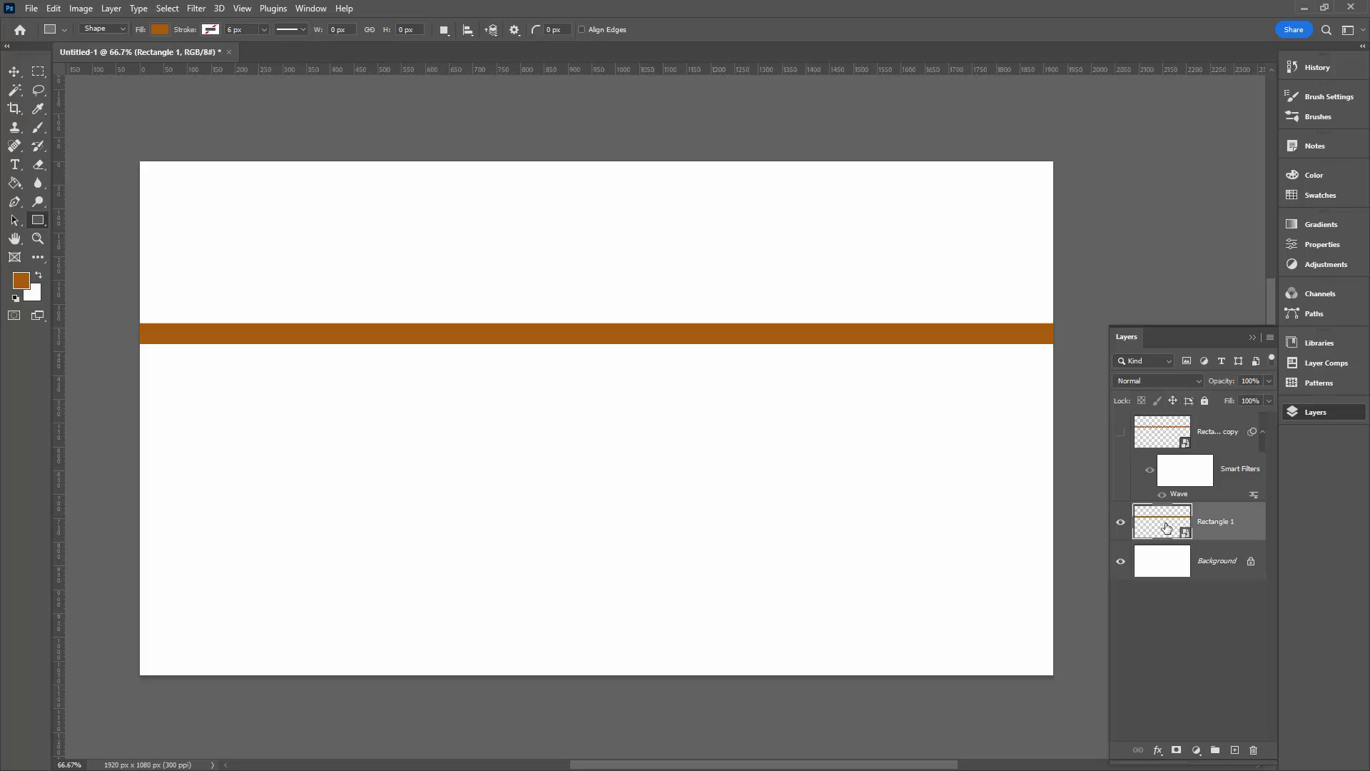
pyautogui.click(196, 8)
pyautogui.moveTo(239, 219)
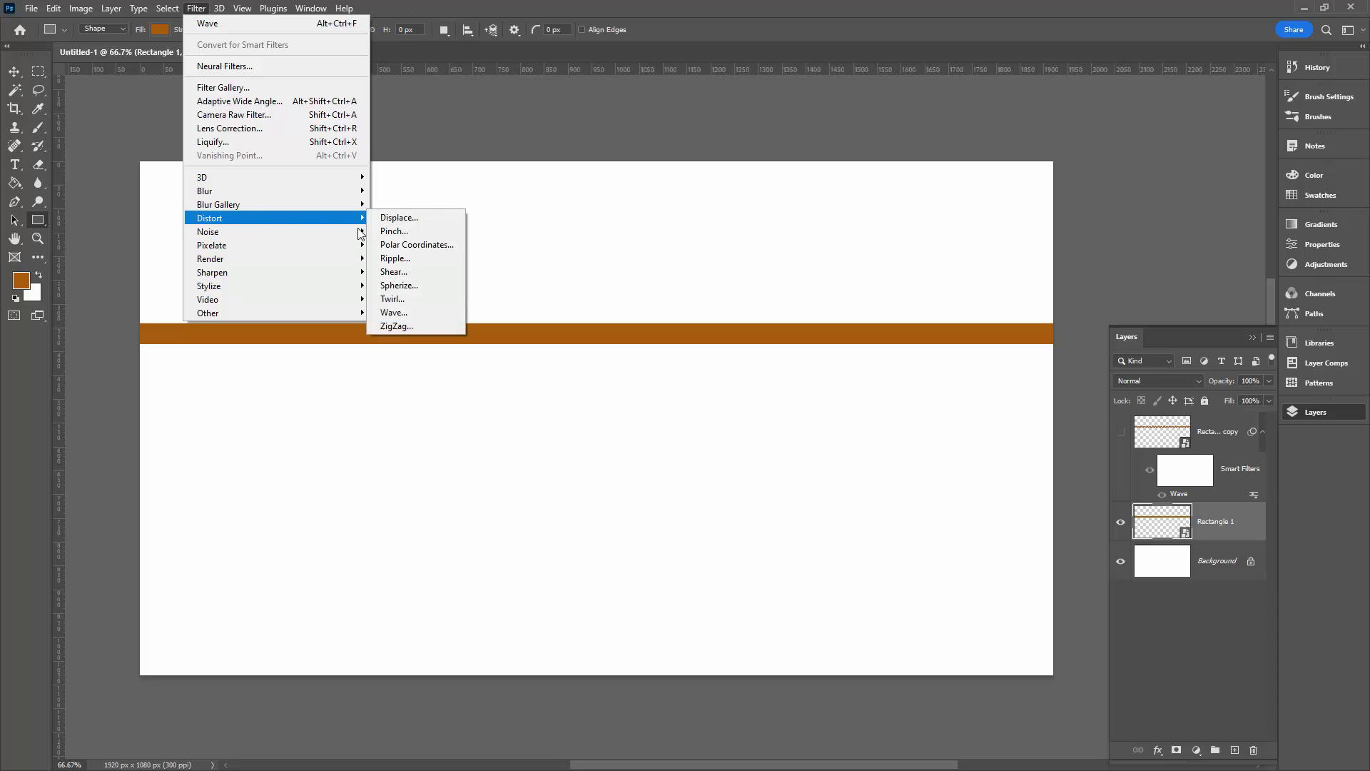
pyautogui.click(391, 312)
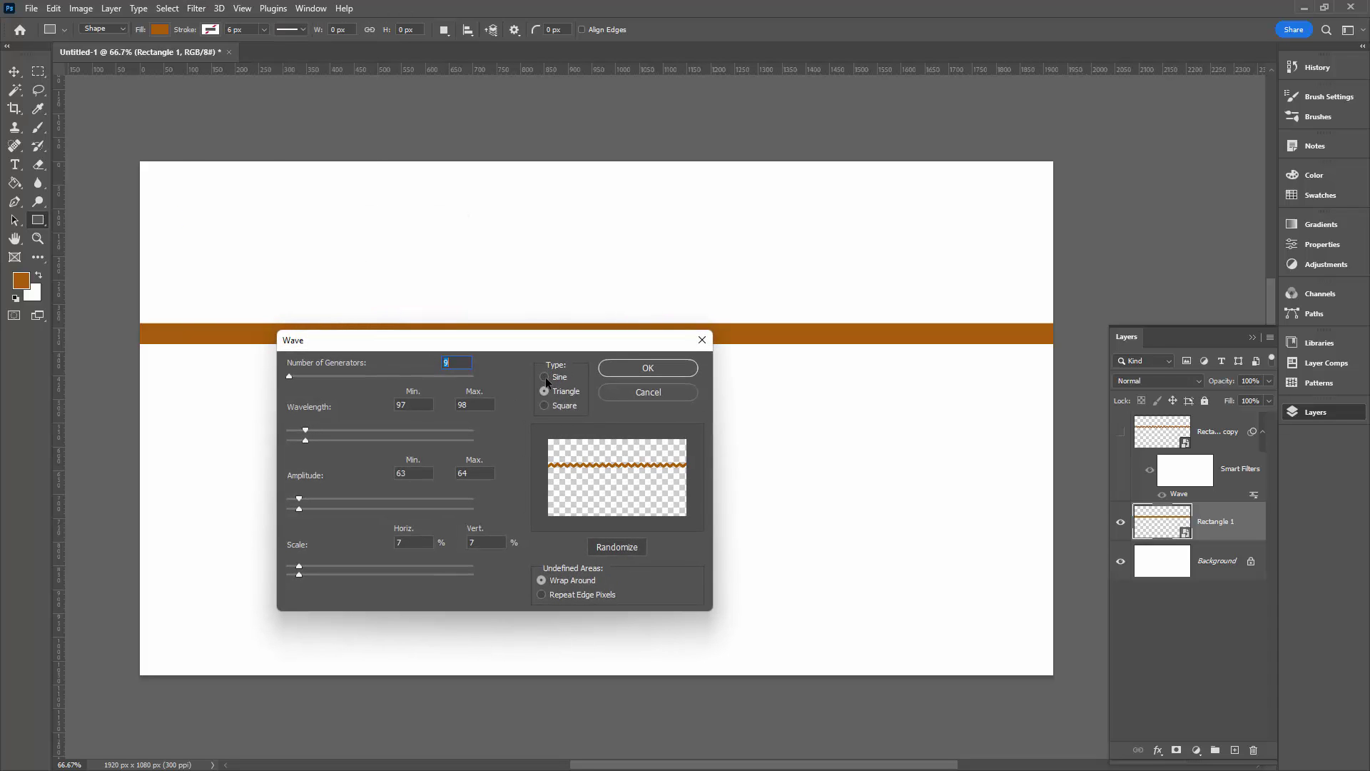
# Set the wave to Sine with 5 generators, wavelength 43–44 and amplitude about 74–117.
pyautogui.click(545, 376)
pyautogui.moveTo(289, 377); pyautogui.dragTo(300, 381)
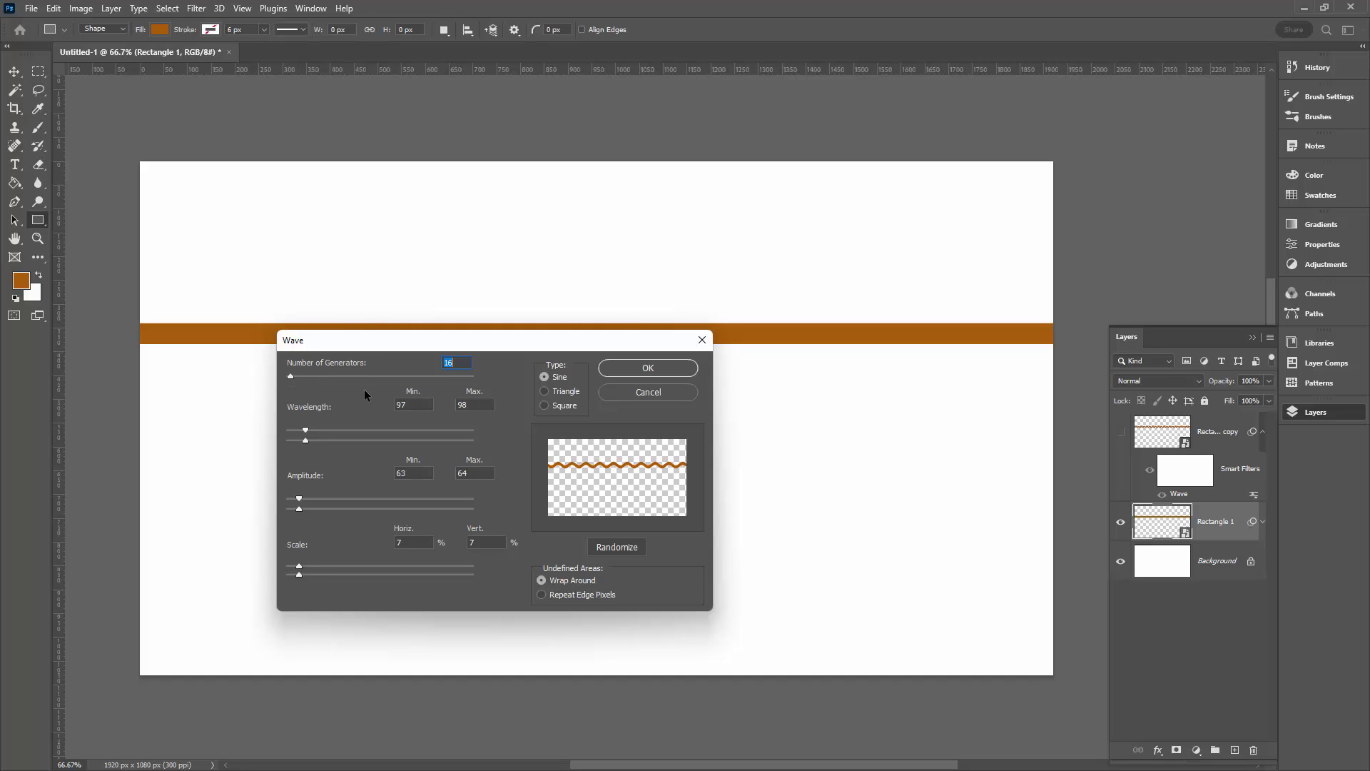
pyautogui.press('Left')
pyautogui.moveTo(291, 375); pyautogui.dragTo(289, 376)
pyautogui.moveTo(307, 434); pyautogui.dragTo(295, 442)
pyautogui.moveTo(298, 499); pyautogui.dragTo(304, 504)
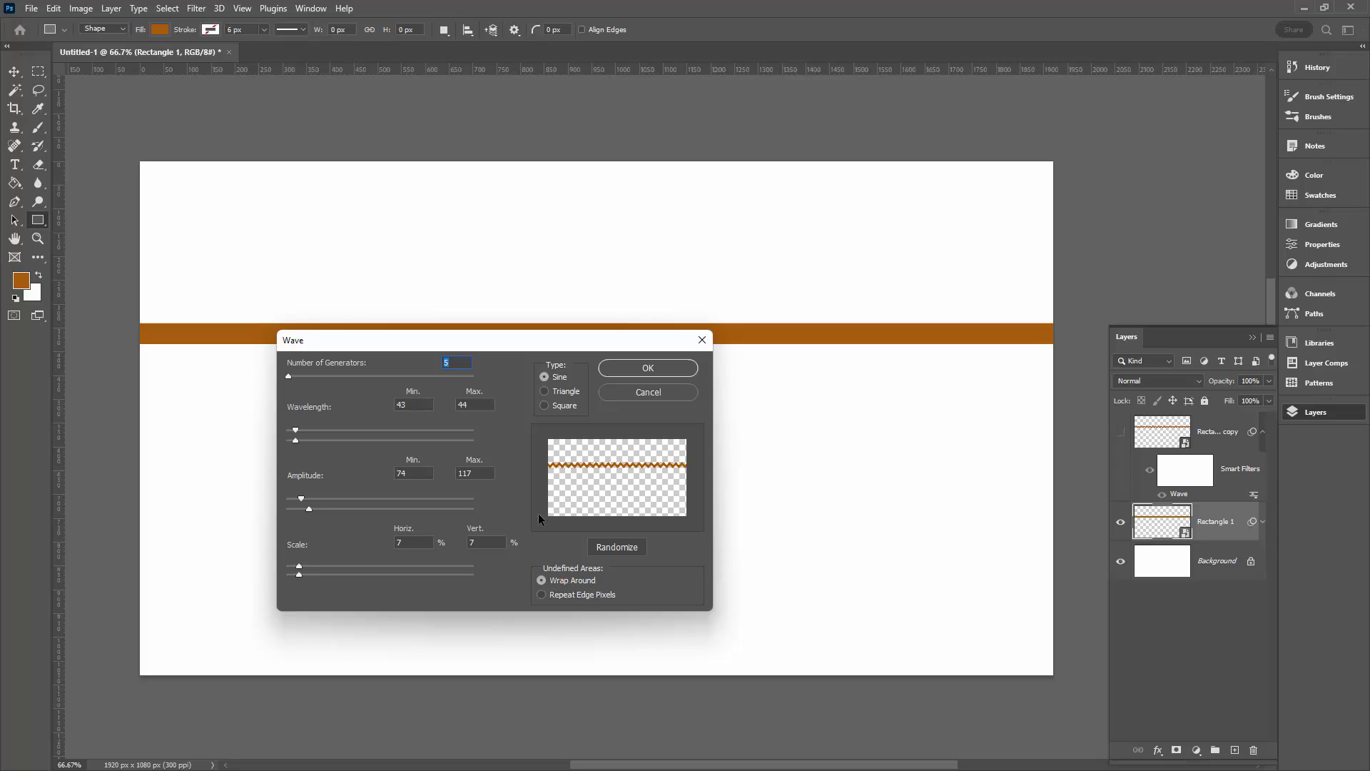
# Apply the sine wave to Rectangle 1, then reopen and cancel its Wave settings unchanged.
pyautogui.click(647, 367)
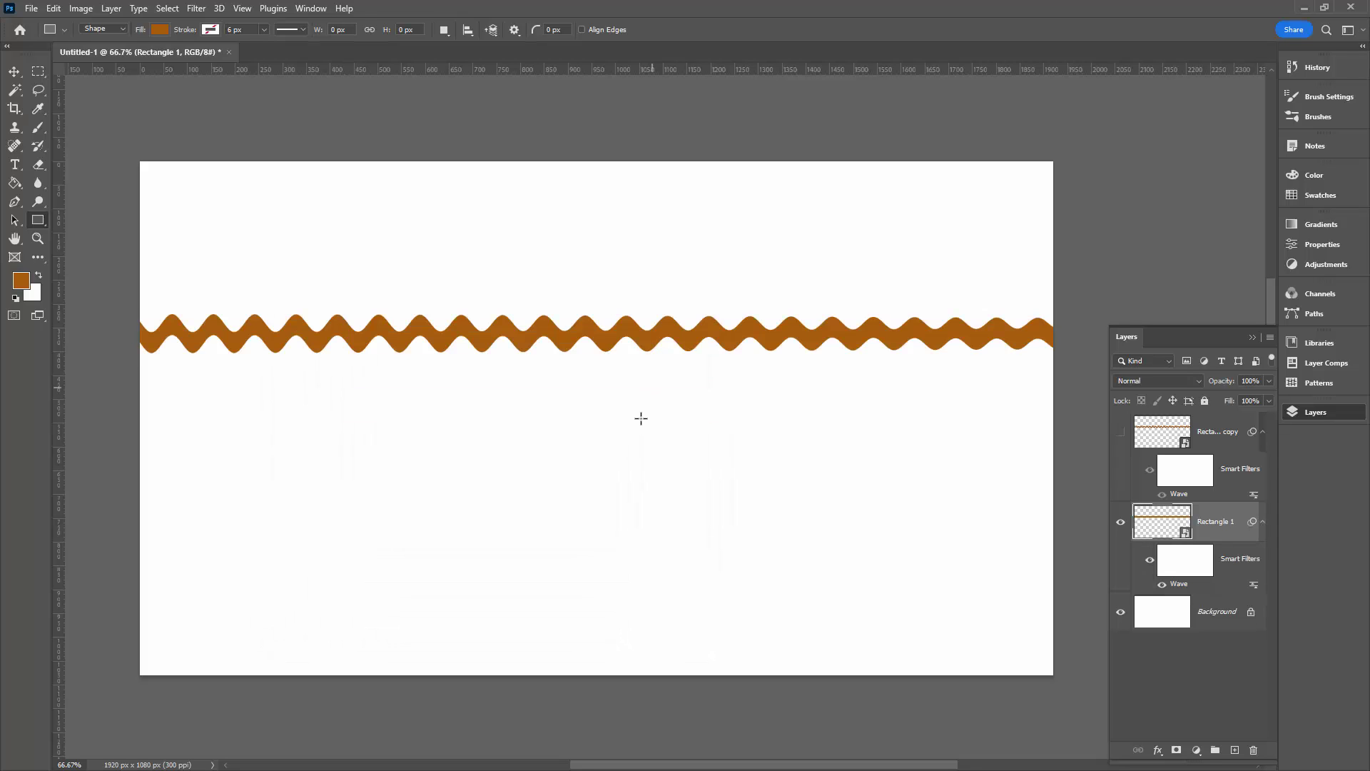
pyautogui.doubleClick(1177, 584)
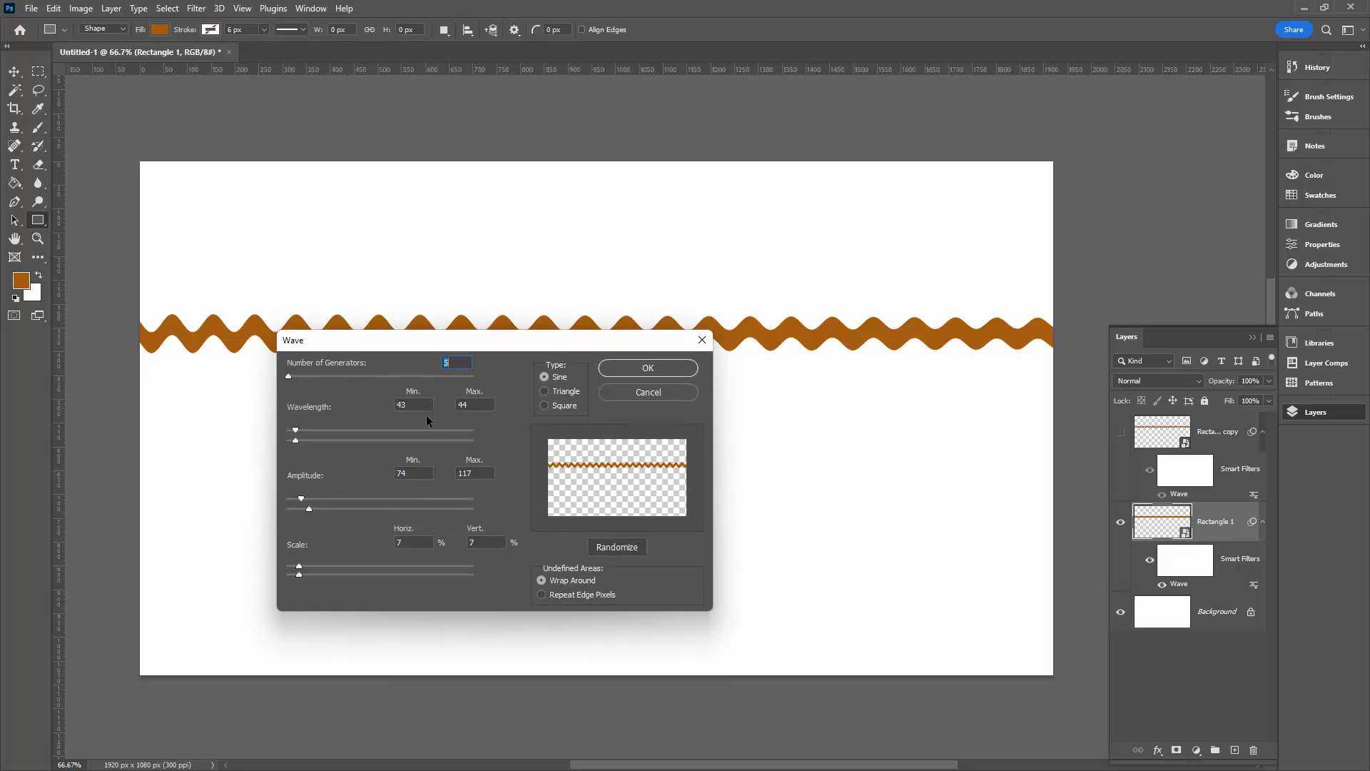
pyautogui.click(643, 392)
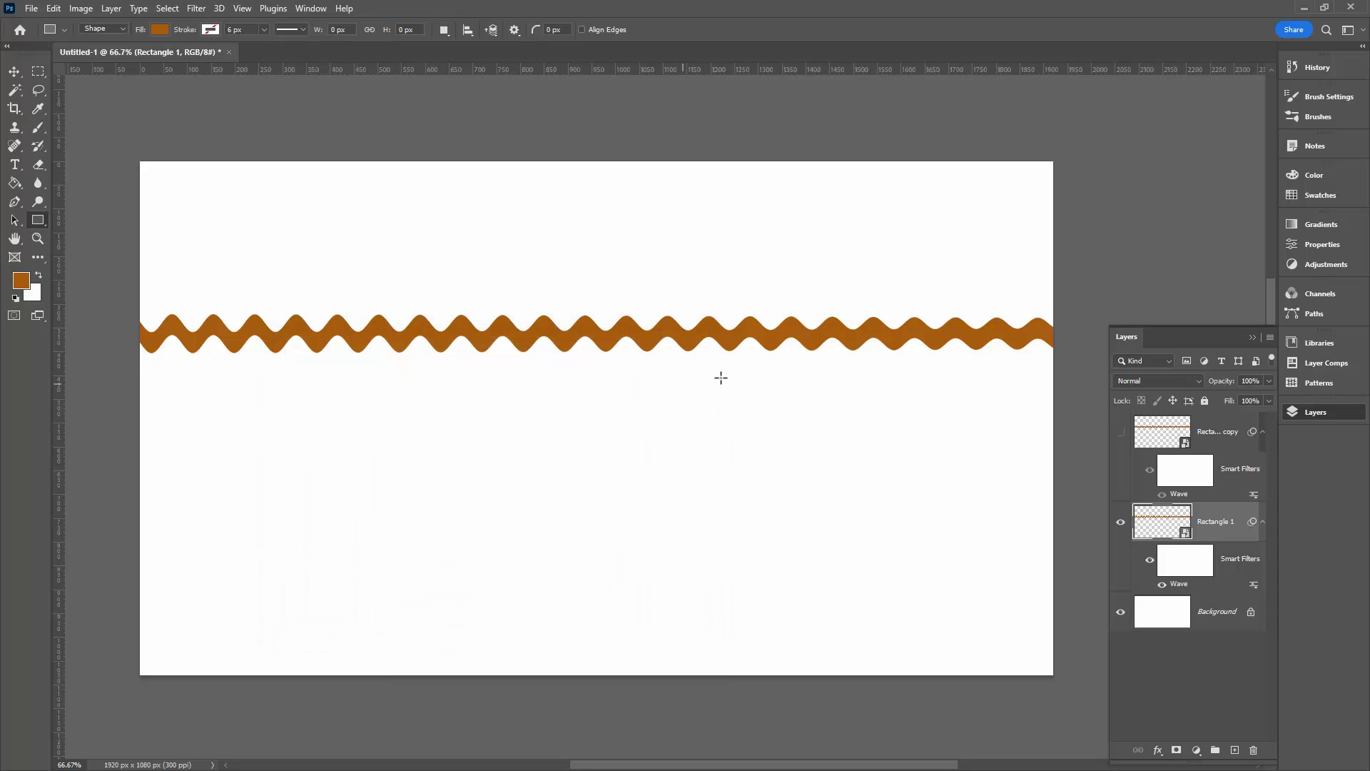
# Move the wavy line lower on the canvas, show the zigzag copy again, and deselect.
pyautogui.click(13, 72)
pyautogui.moveTo(479, 340); pyautogui.dragTo(475, 507)
pyautogui.click(1120, 431)
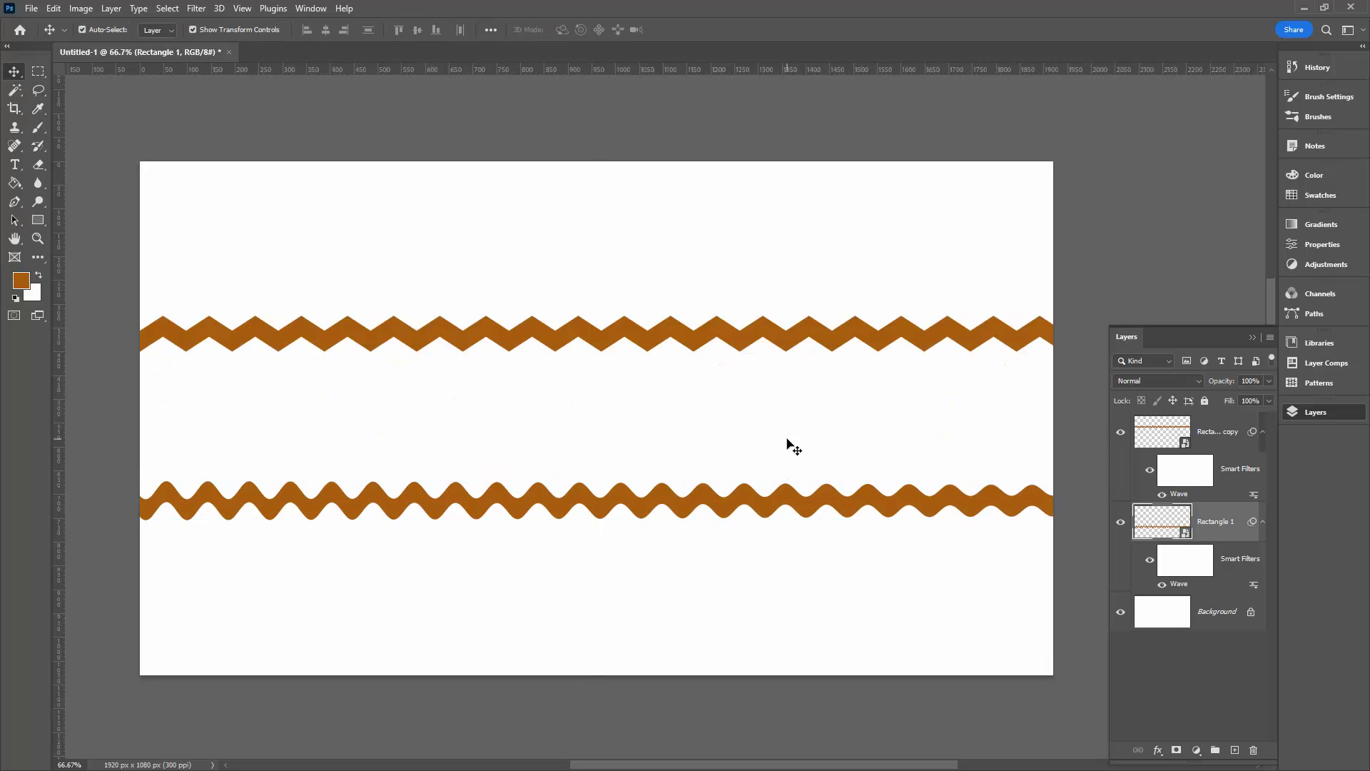
pyautogui.click(358, 569)
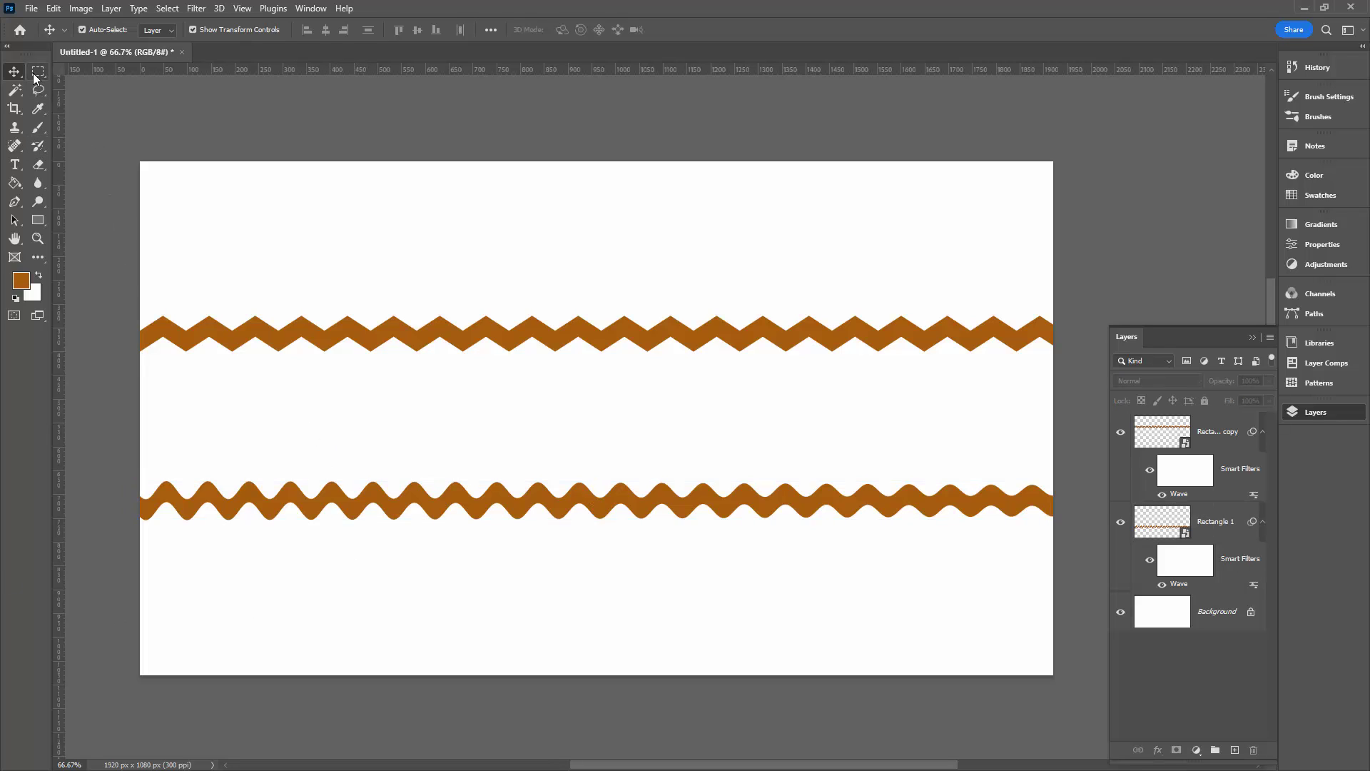
# Draw a thin Rectangle 2 strip near the top with no fill and a light-orange stroke.
pyautogui.click(39, 220)
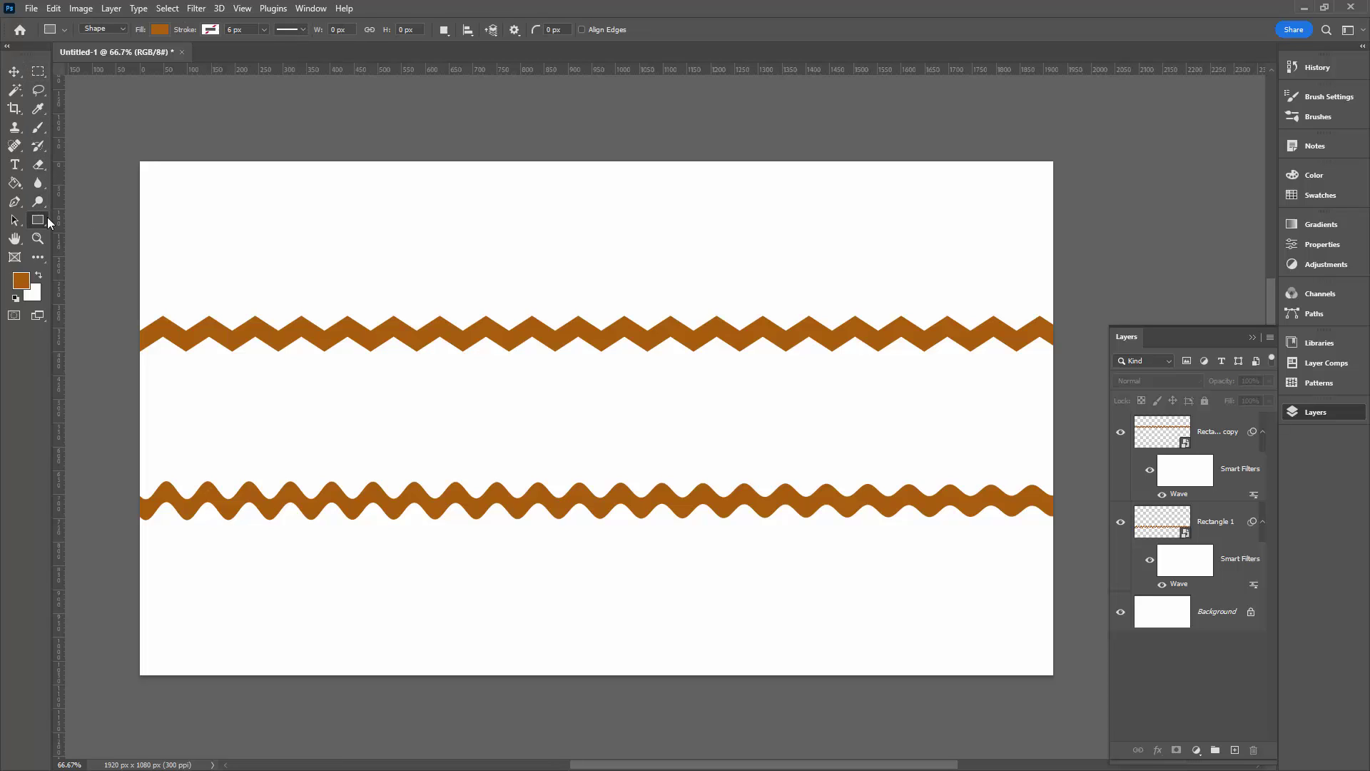
pyautogui.moveTo(140, 219); pyautogui.dragTo(1055, 224)
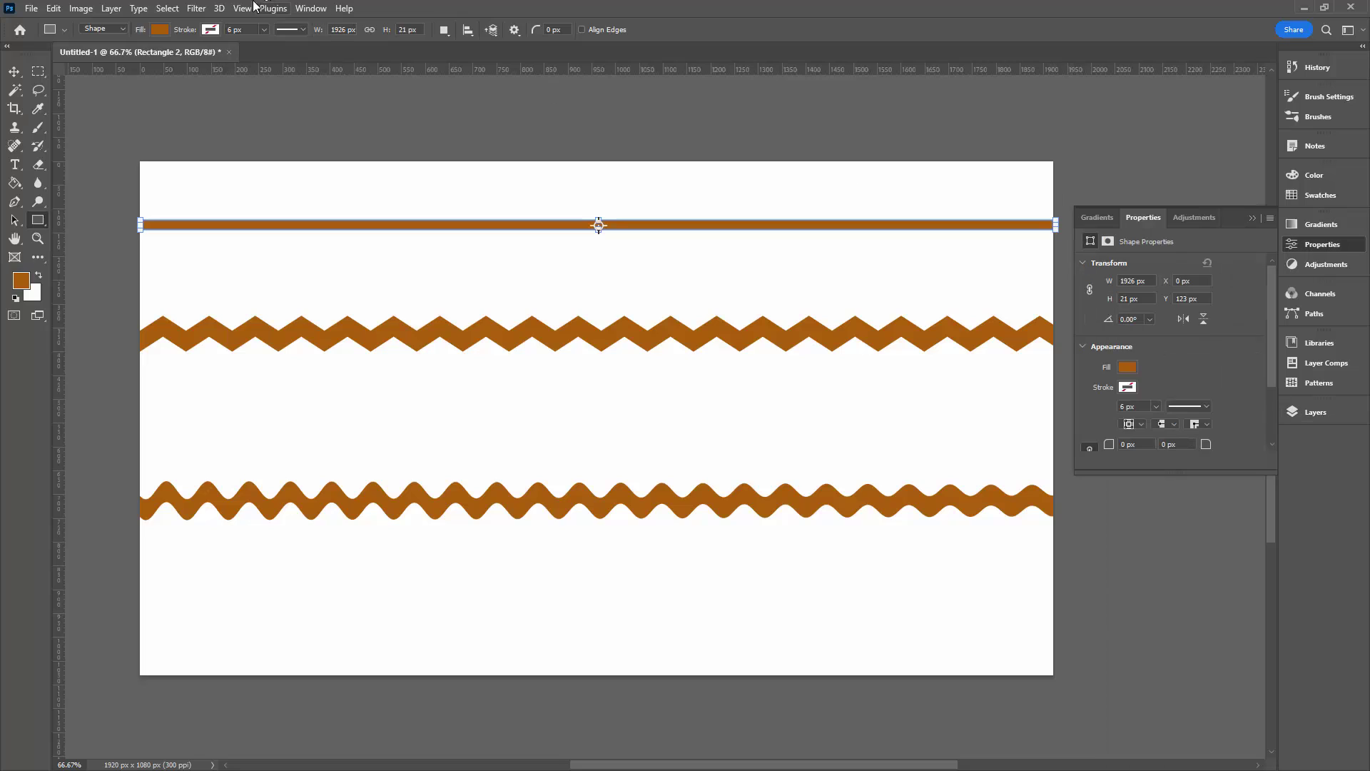
pyautogui.click(160, 30)
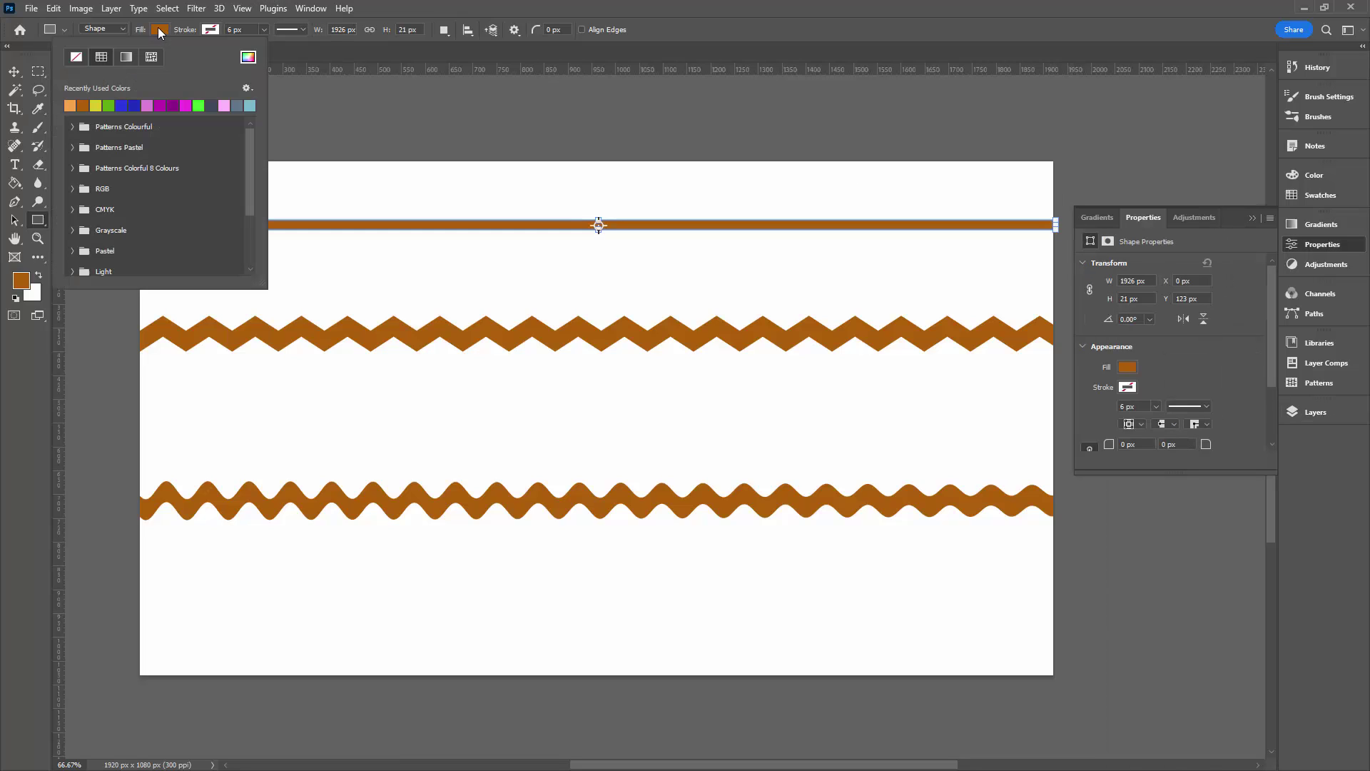
pyautogui.click(77, 58)
pyautogui.click(192, 34)
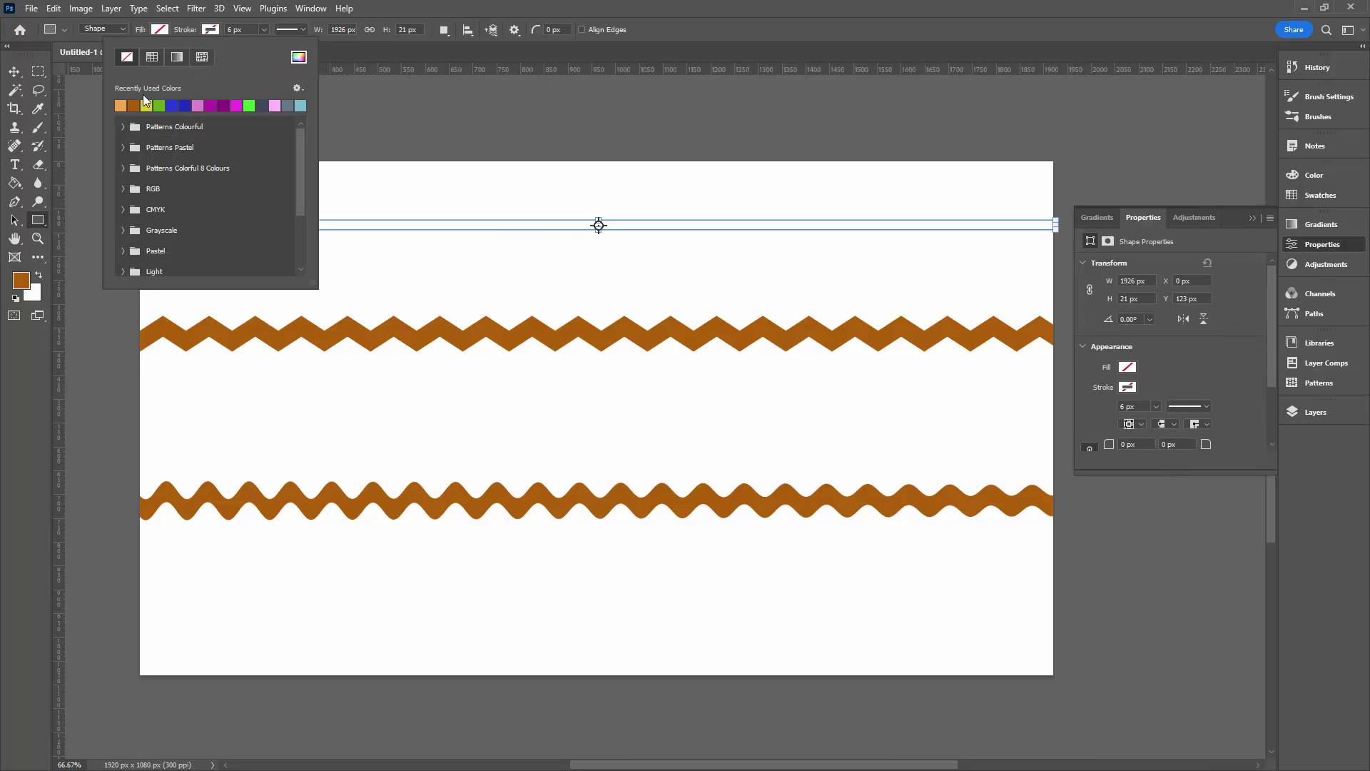
pyautogui.click(121, 104)
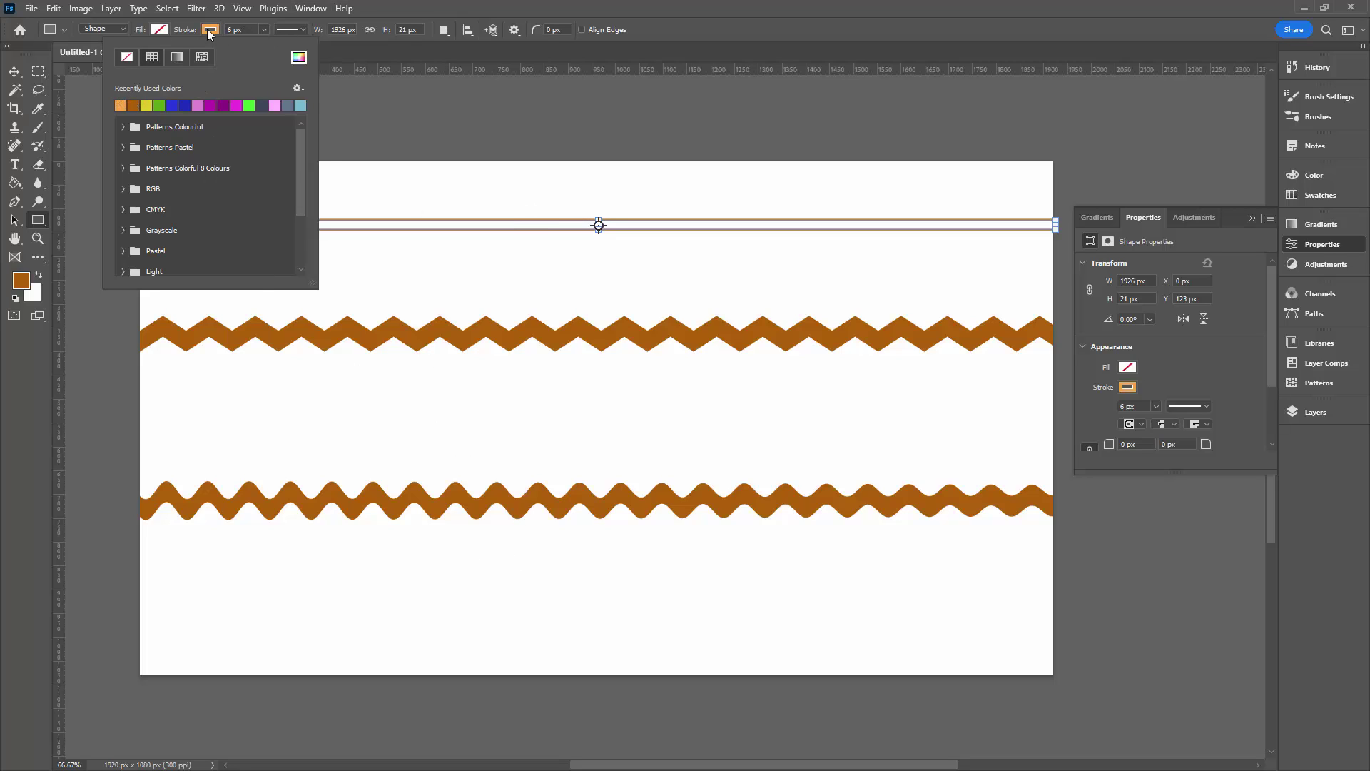
# Squash the orange outline strip slightly thinner with the Move tool's transform handle.
pyautogui.click(14, 71)
pyautogui.click(591, 225)
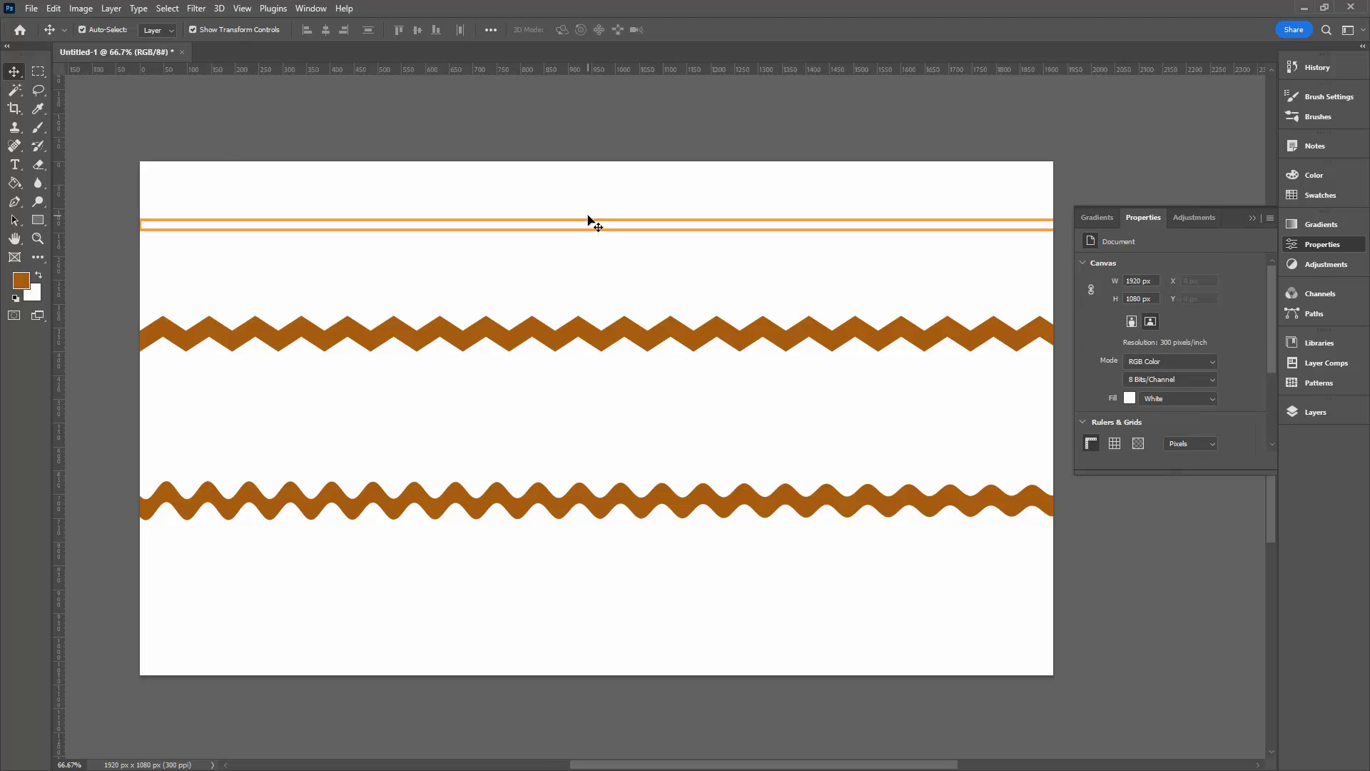
pyautogui.moveTo(597, 221); pyautogui.dragTo(598, 226)
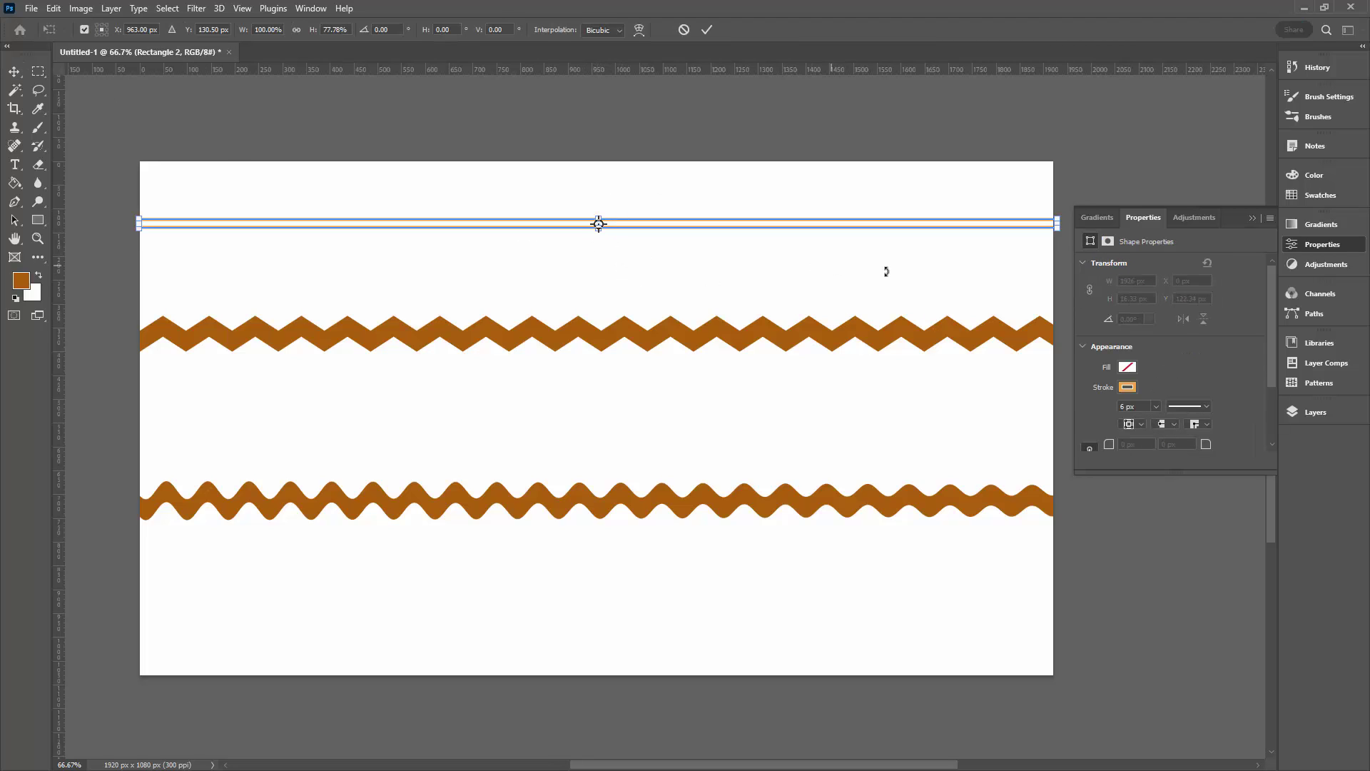
pyautogui.click(1315, 411)
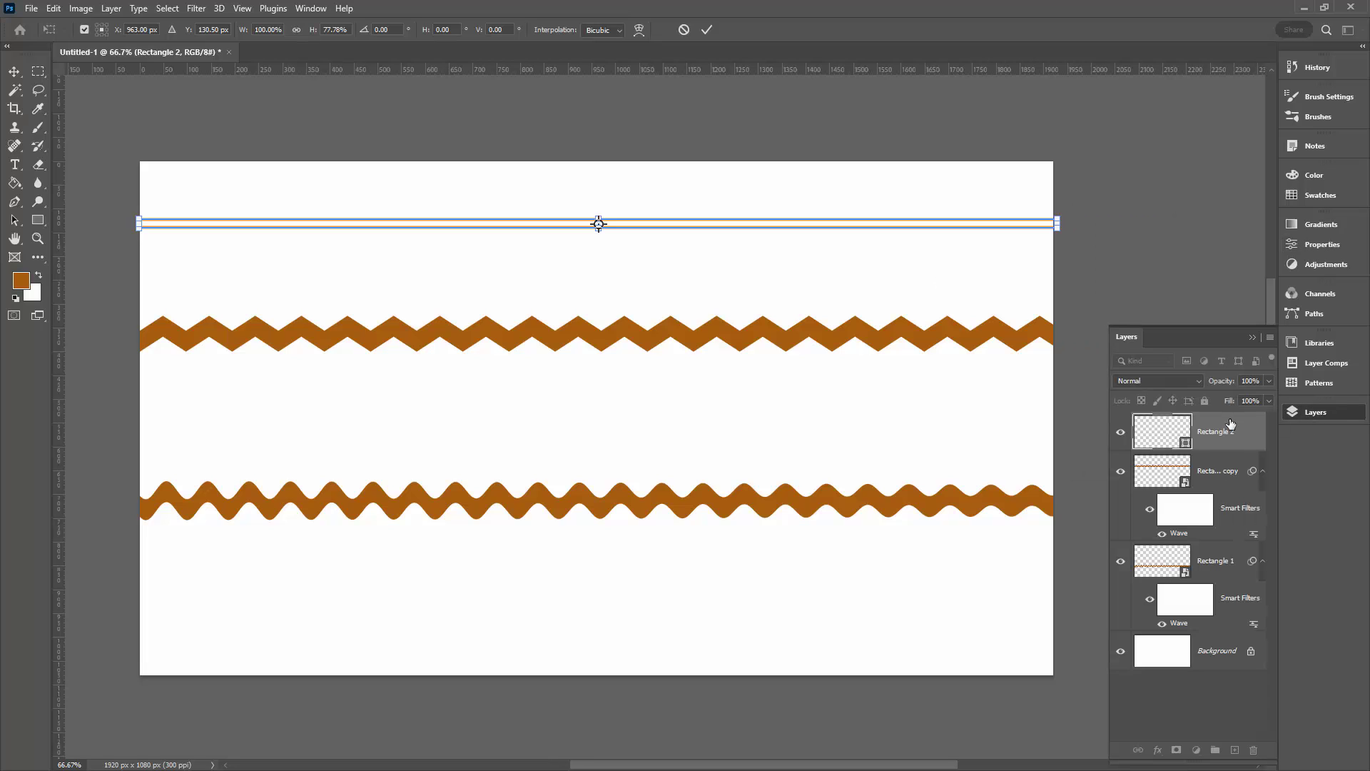
# Convert Rectangle 2 to a smart object and apply the same sine Wave filter to it.
pyautogui.click(1218, 433)
pyautogui.rightClick(1222, 432)
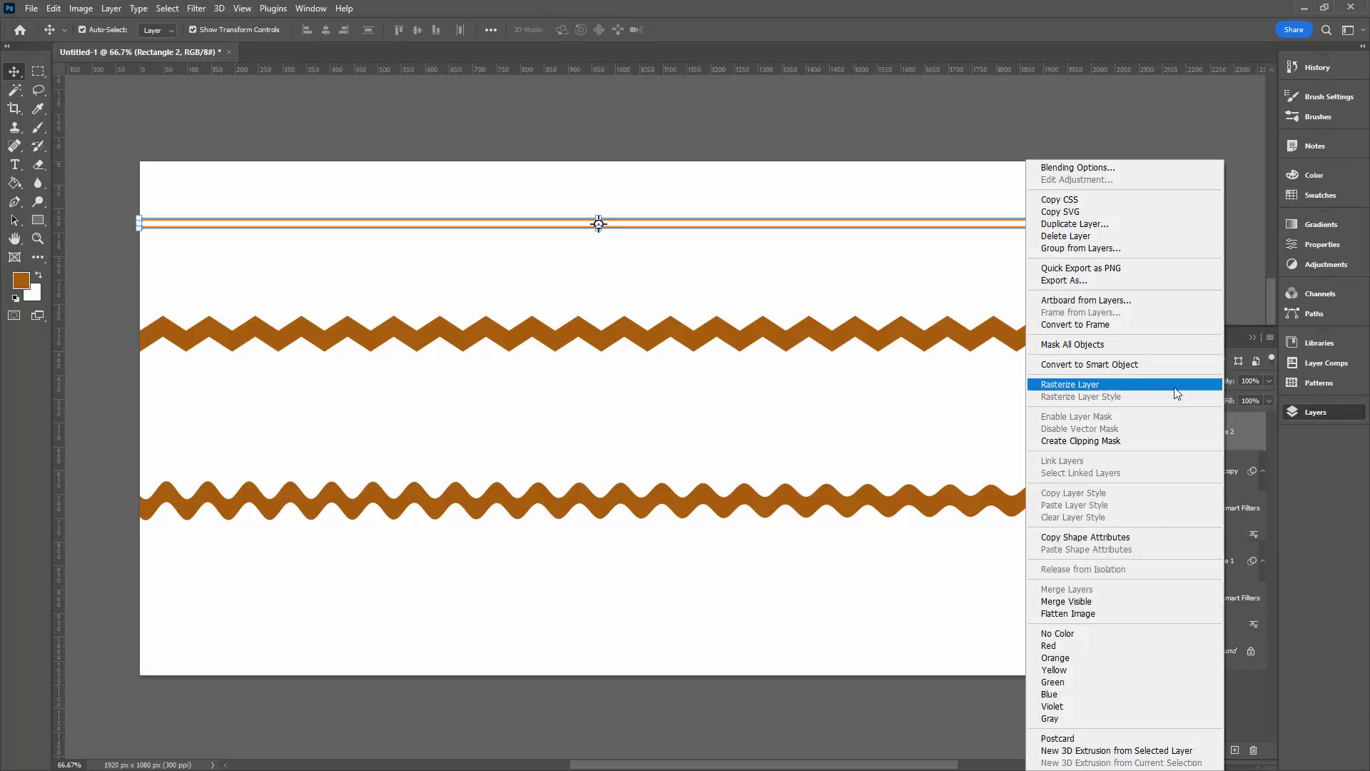
pyautogui.click(1098, 344)
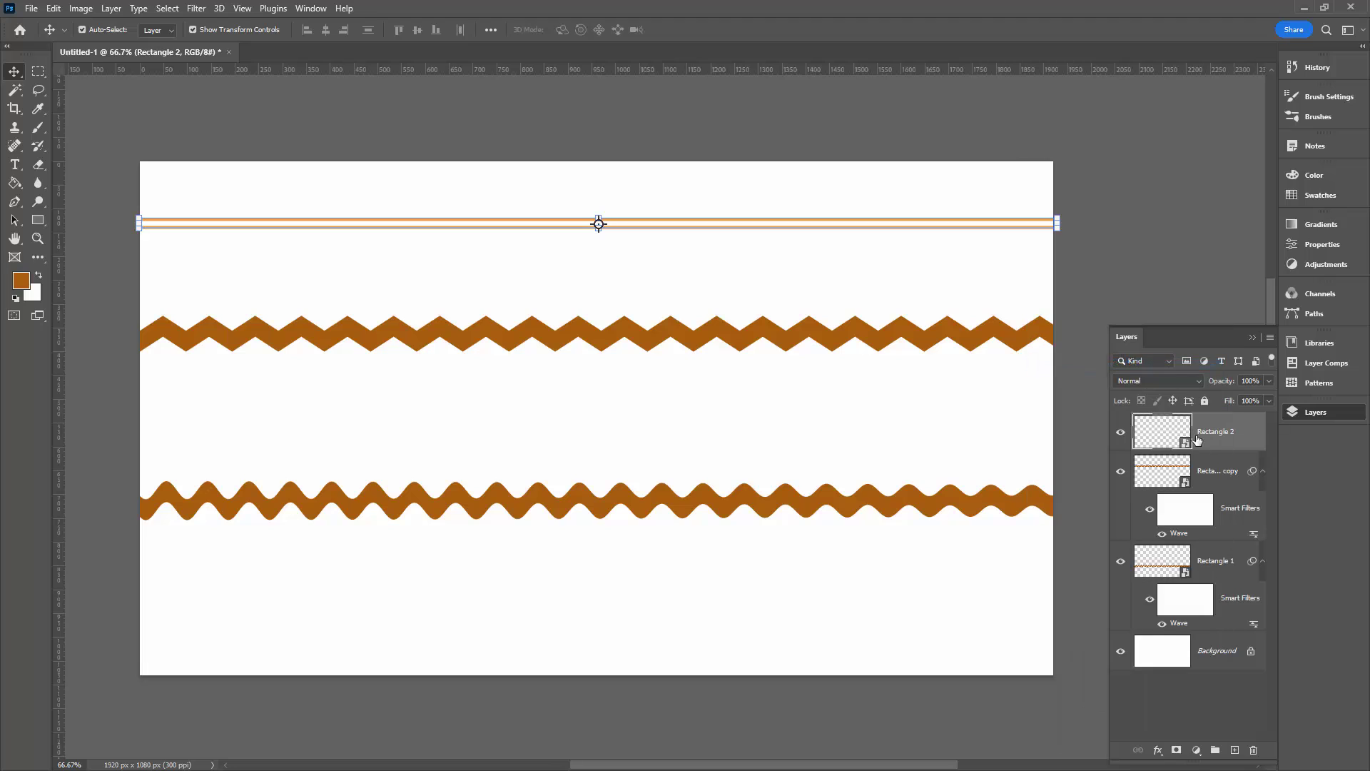
pyautogui.click(194, 9)
pyautogui.moveTo(275, 218)
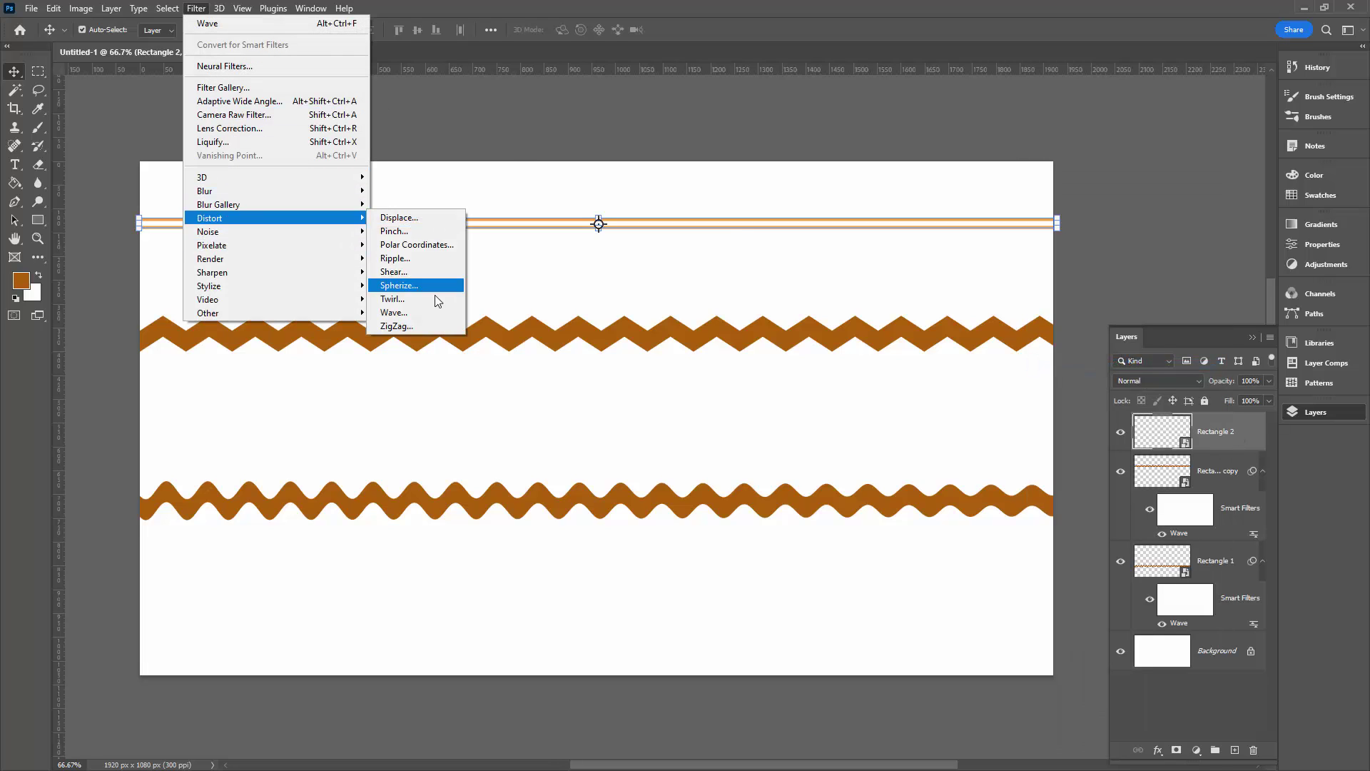
pyautogui.click(431, 316)
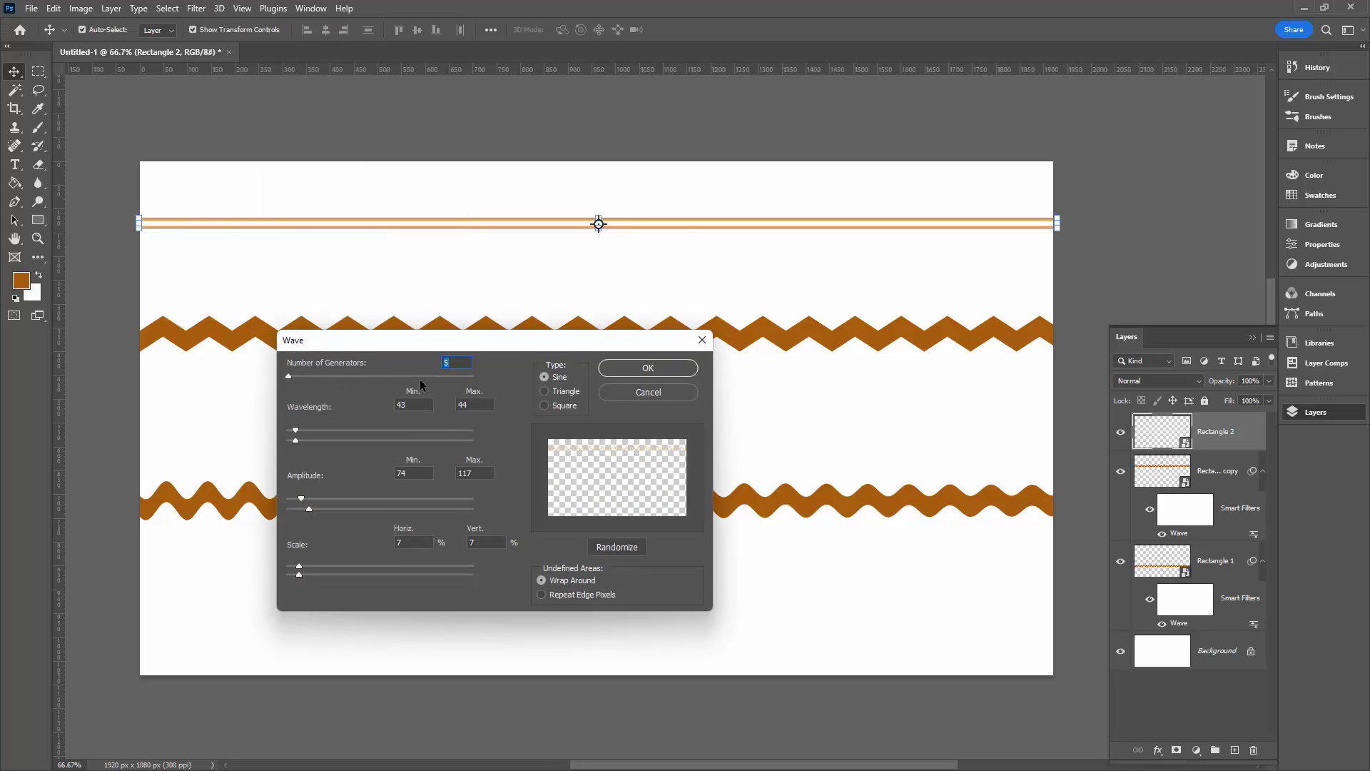
pyautogui.moveTo(499, 347); pyautogui.dragTo(724, 435)
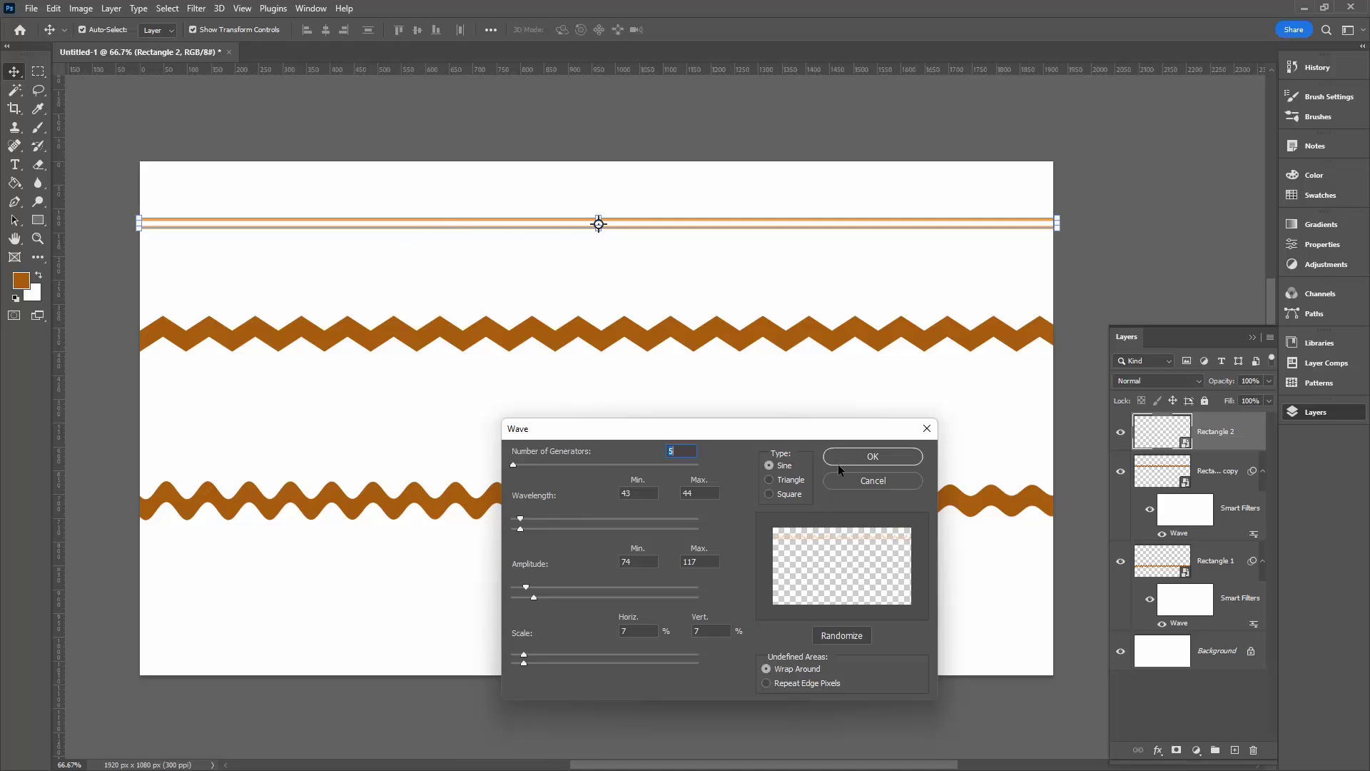
pyautogui.click(853, 452)
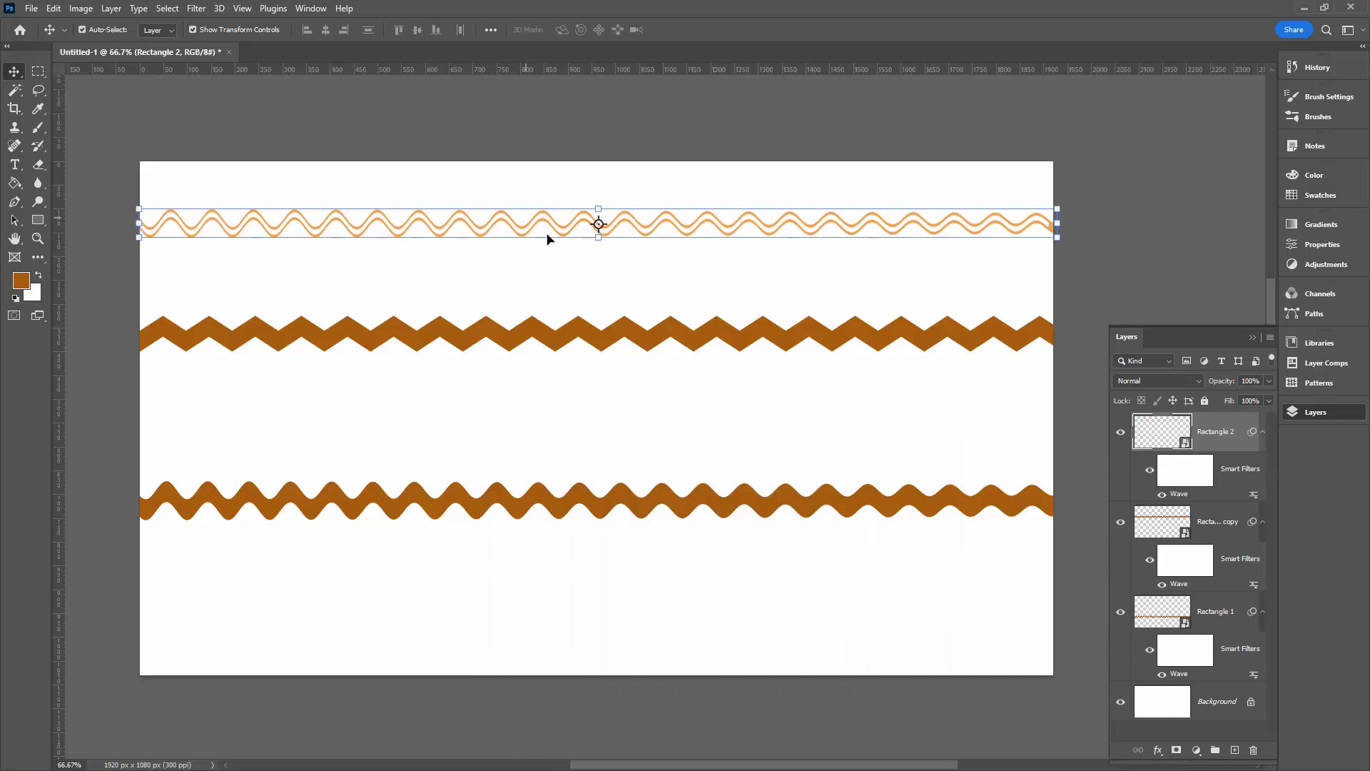
# Move the orange wavy outline down so it lies over the brown wavy line.
pyautogui.moveTo(535, 223)
pyautogui.mouseDown()
pyautogui.moveTo(542, 520)
pyautogui.moveTo(546, 503)
pyautogui.moveTo(528, 505)
pyautogui.mouseUp()
pyautogui.click(454, 581)
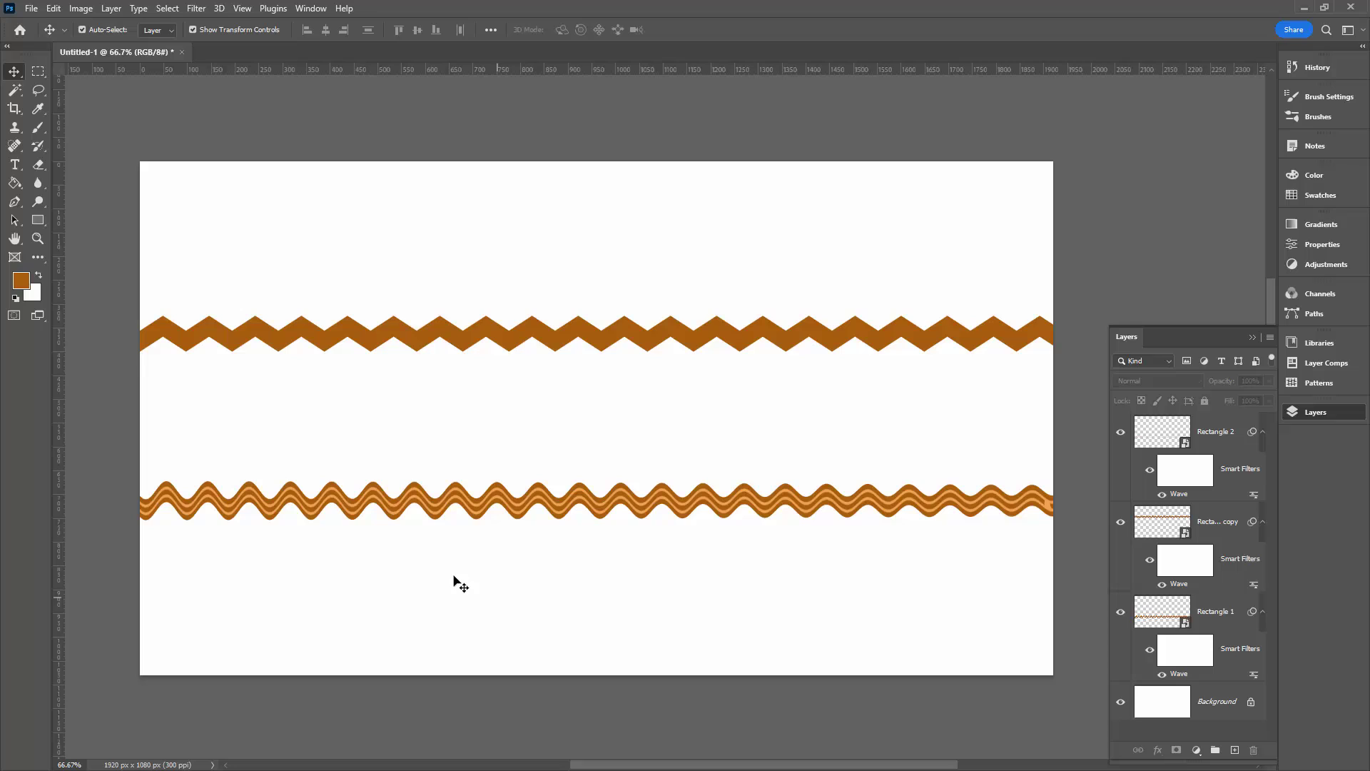
pyautogui.click(396, 505)
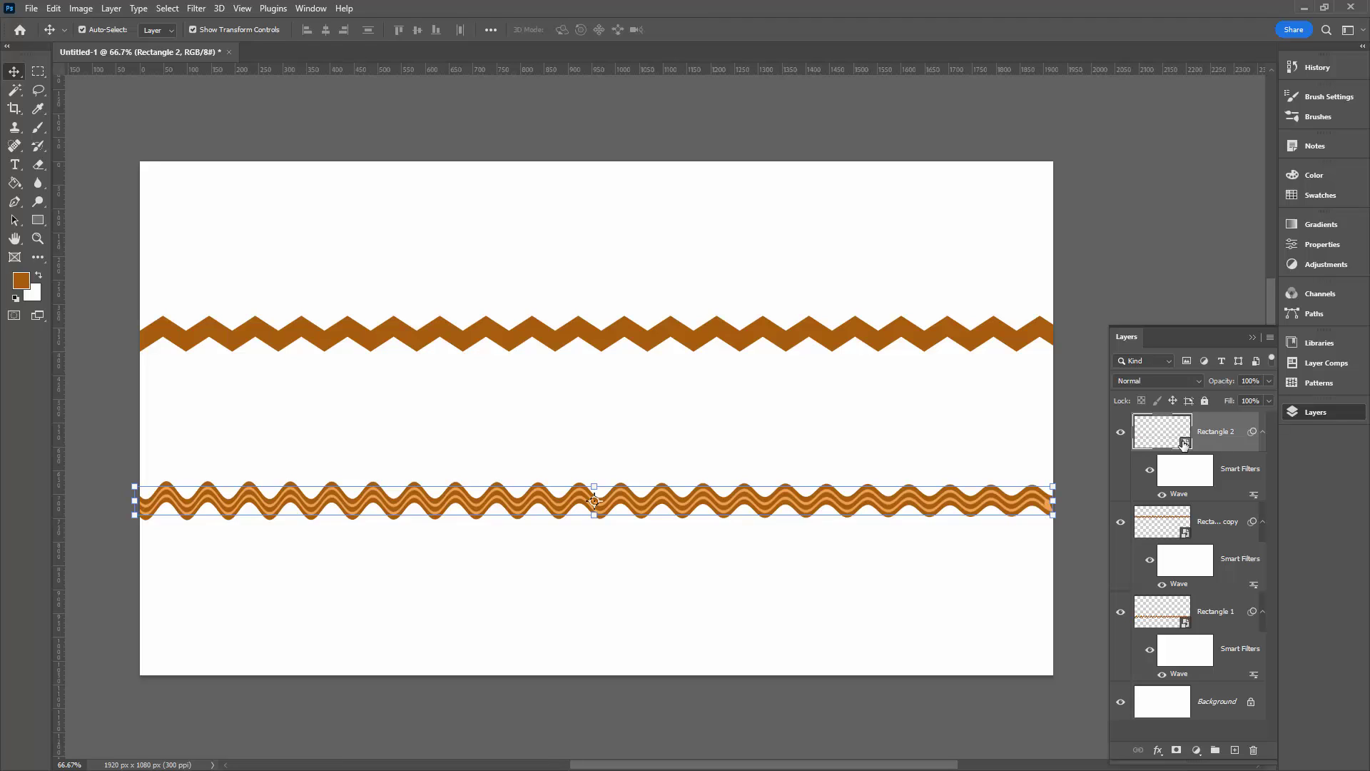
# Inside the orange line's Rectangle 2 smart object, set the outline stroke width to 4 px, then close it.
pyautogui.doubleClick(1168, 438)
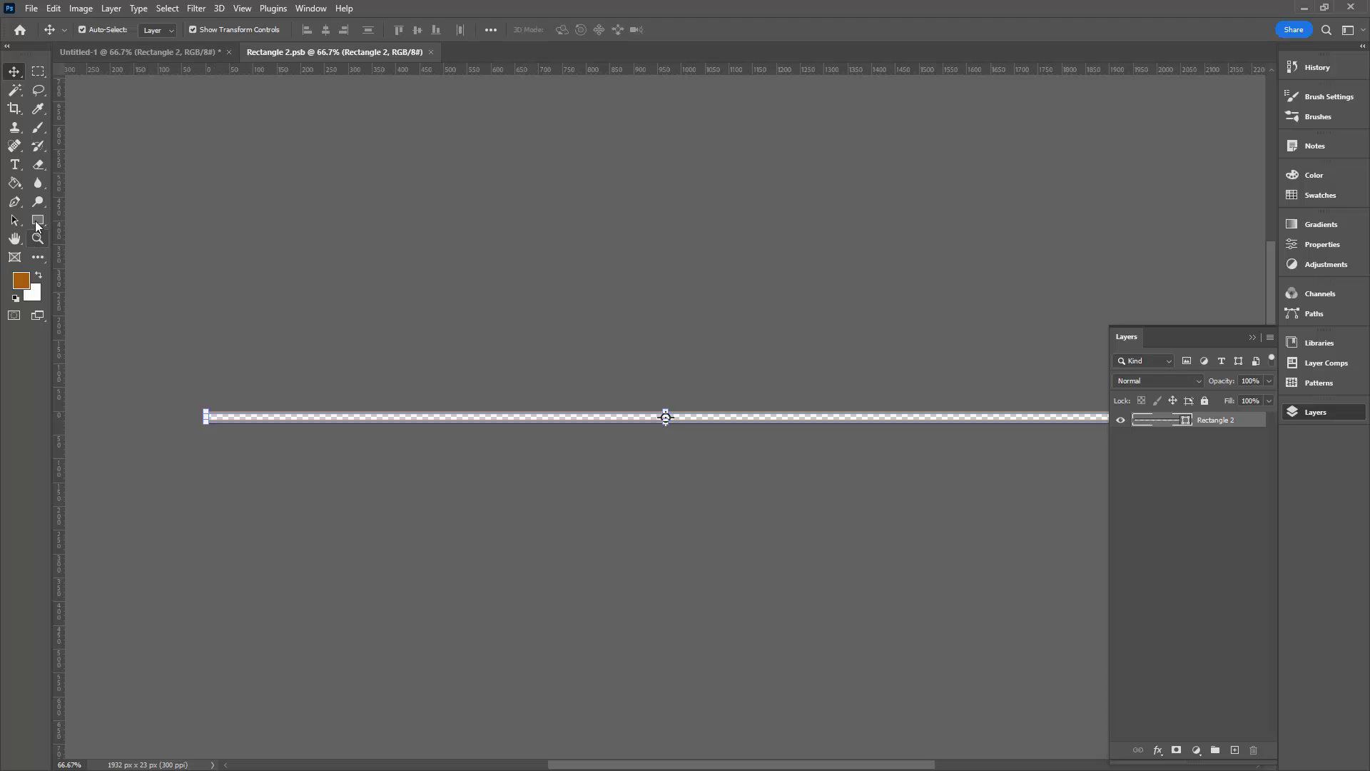
pyautogui.click(38, 222)
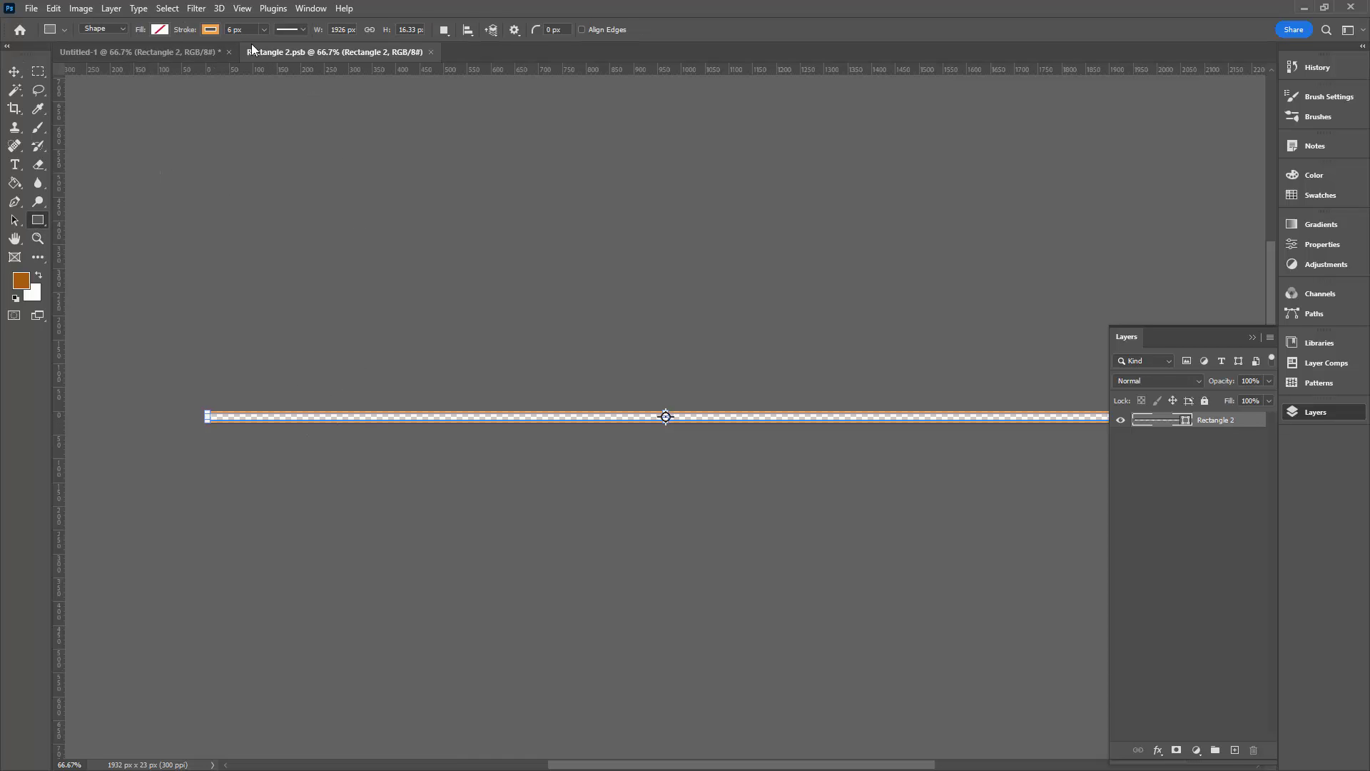
pyautogui.click(263, 30)
pyautogui.moveTo(263, 45); pyautogui.dragTo(258, 46)
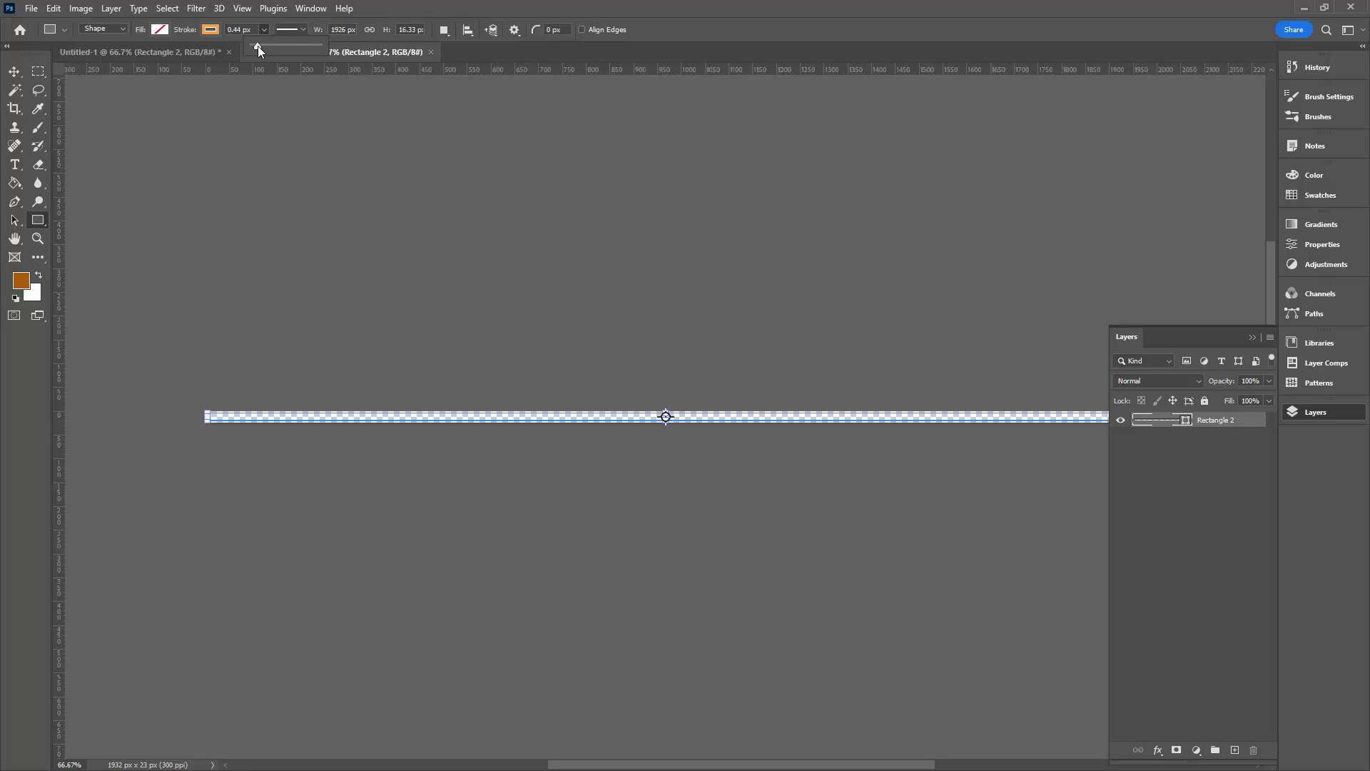
pyautogui.doubleClick(241, 29)
pyautogui.write('4')
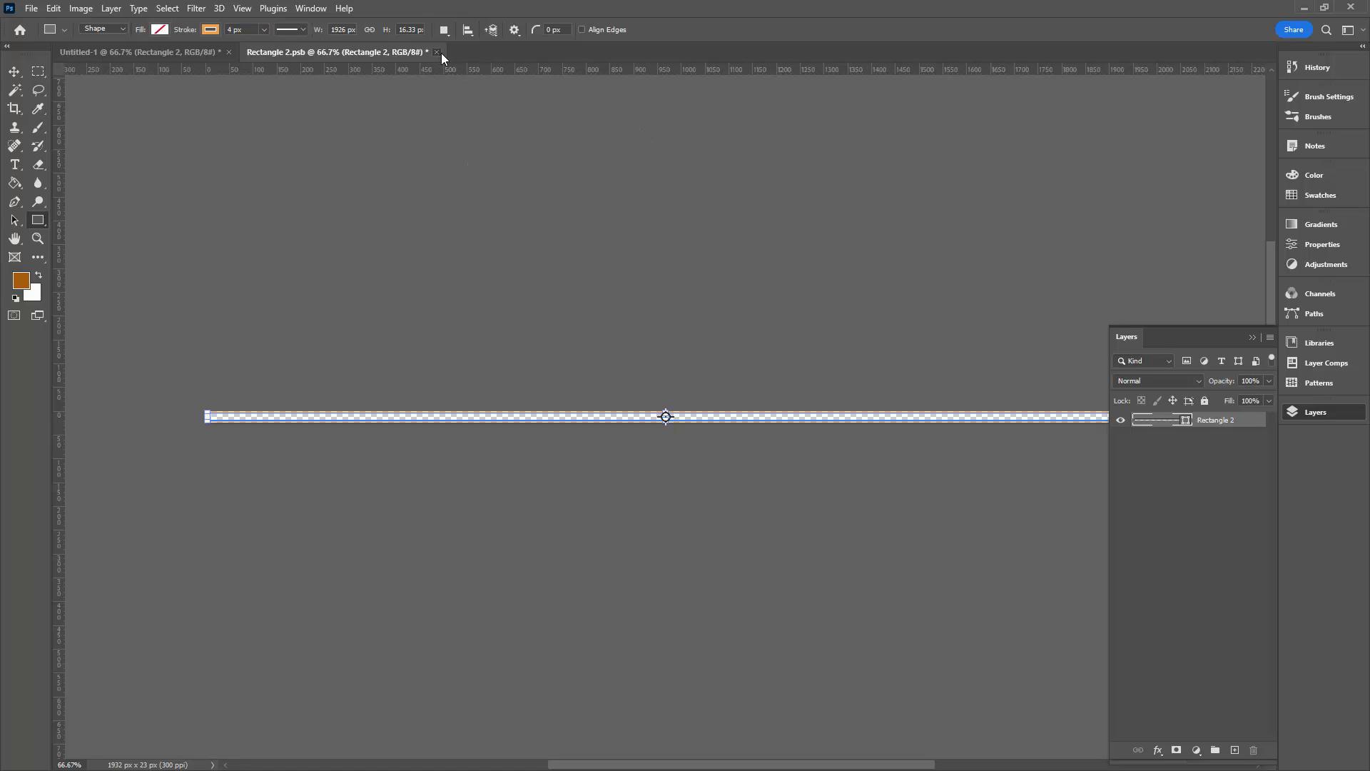
pyautogui.hotkey('ctrl', 'w')
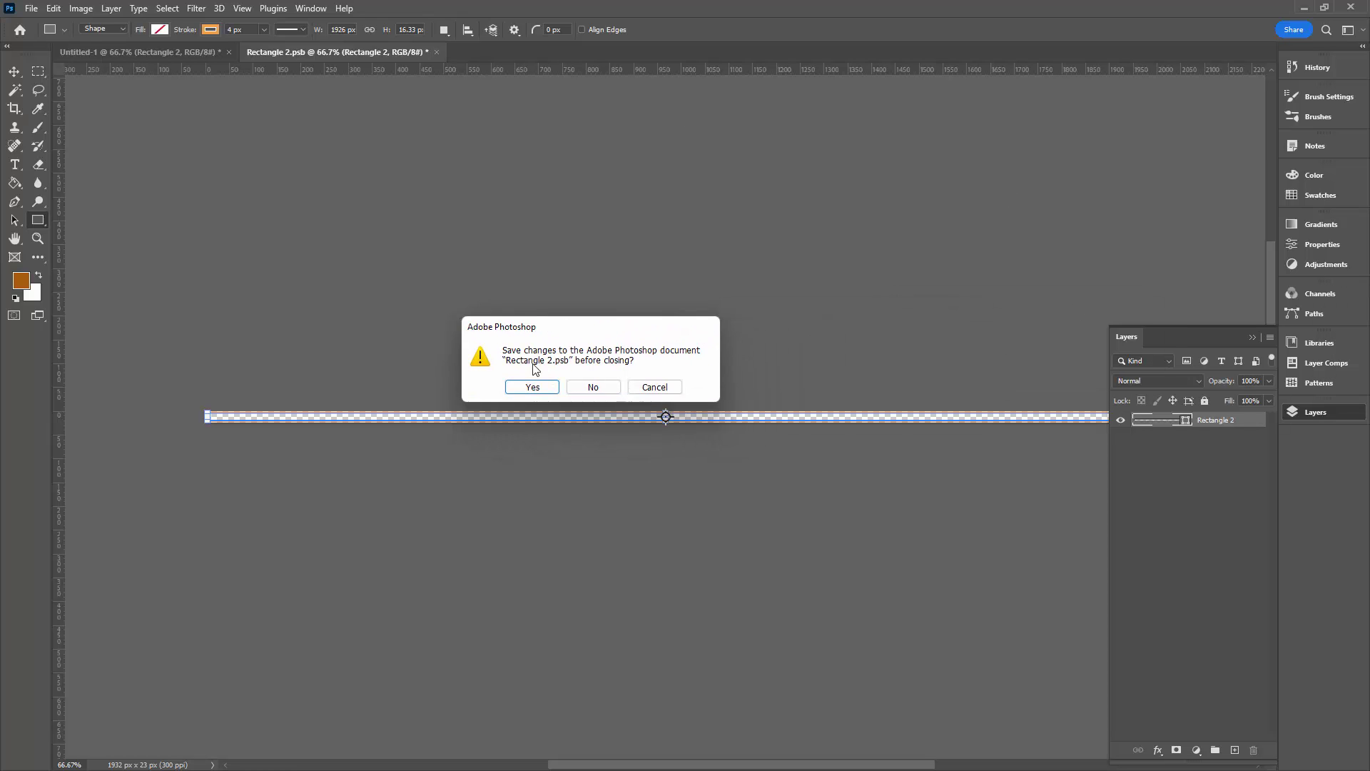
# Save the 4 px stroke back into Untitled-1, then hide and reshow Rectangle 2 to compare.
pyautogui.click(536, 386)
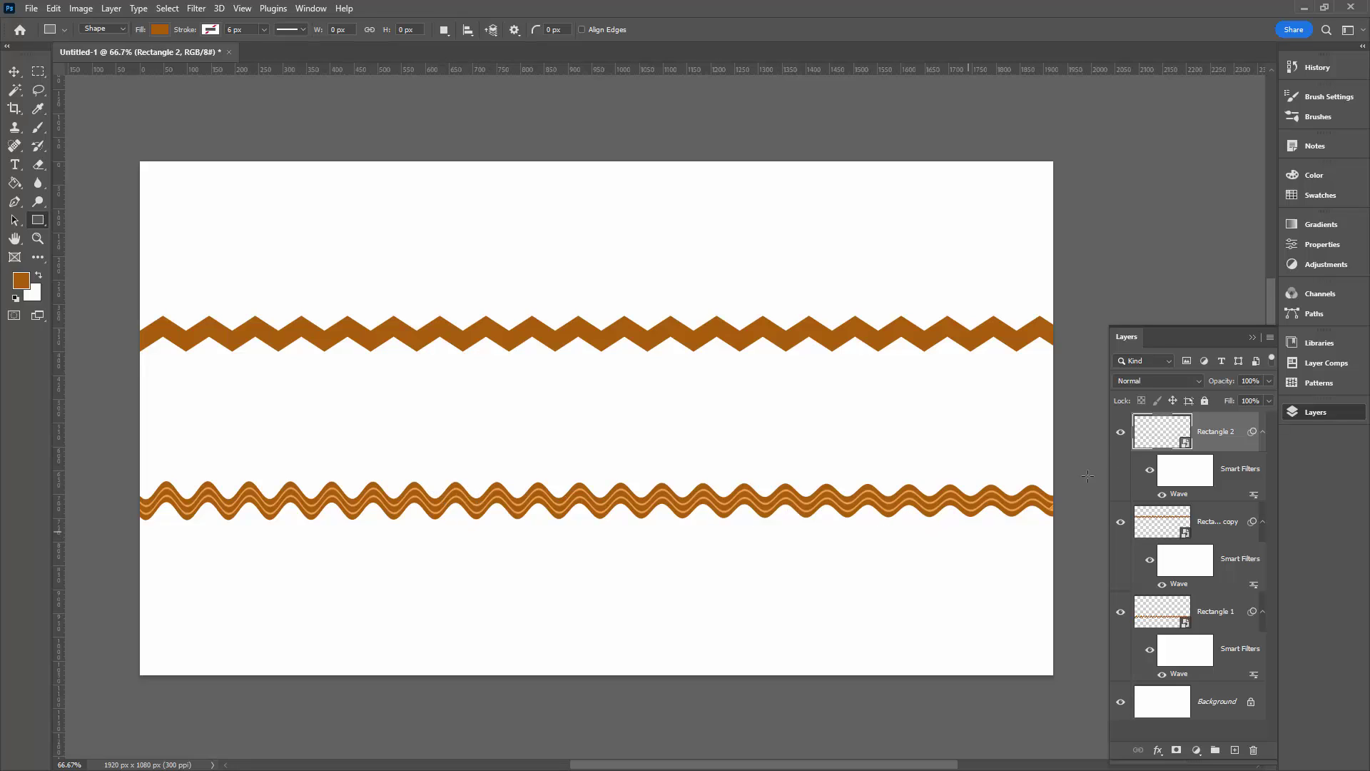
pyautogui.click(1120, 432)
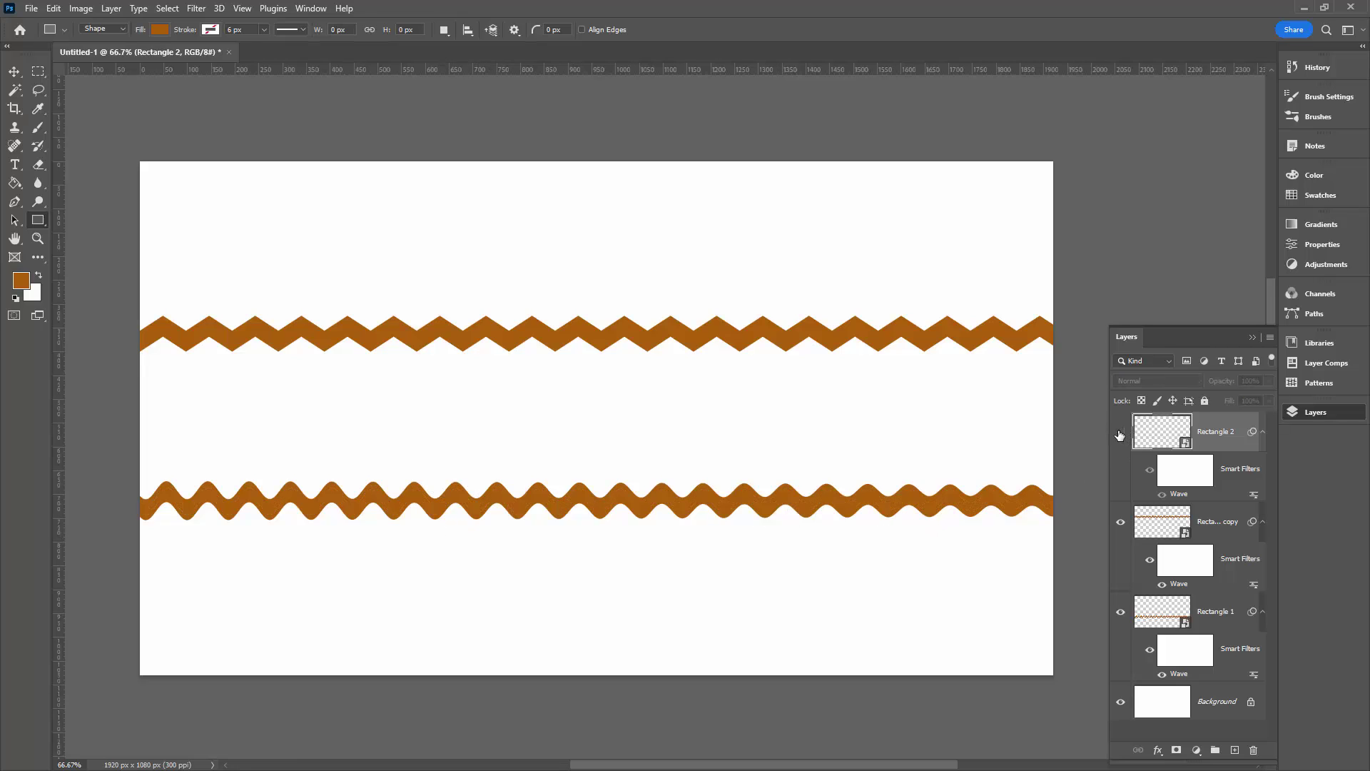
pyautogui.click(1120, 432)
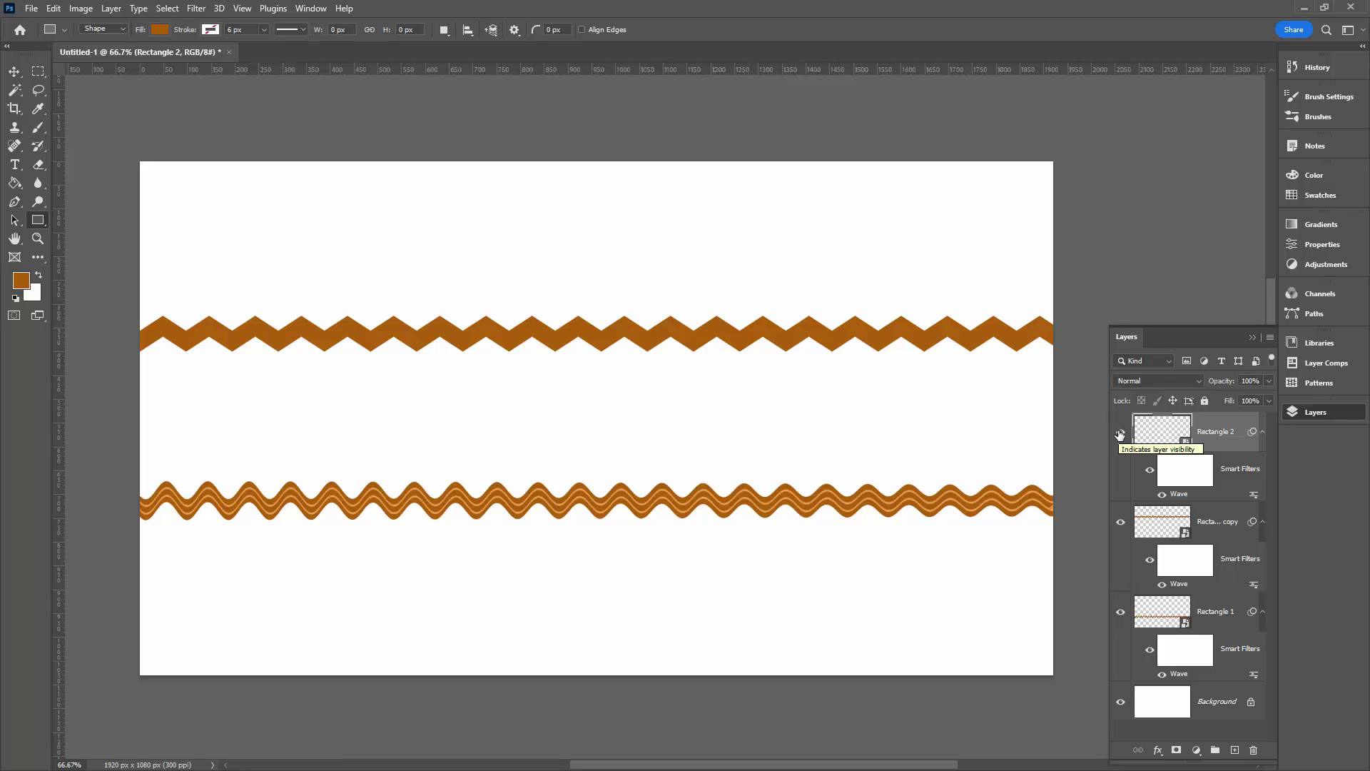